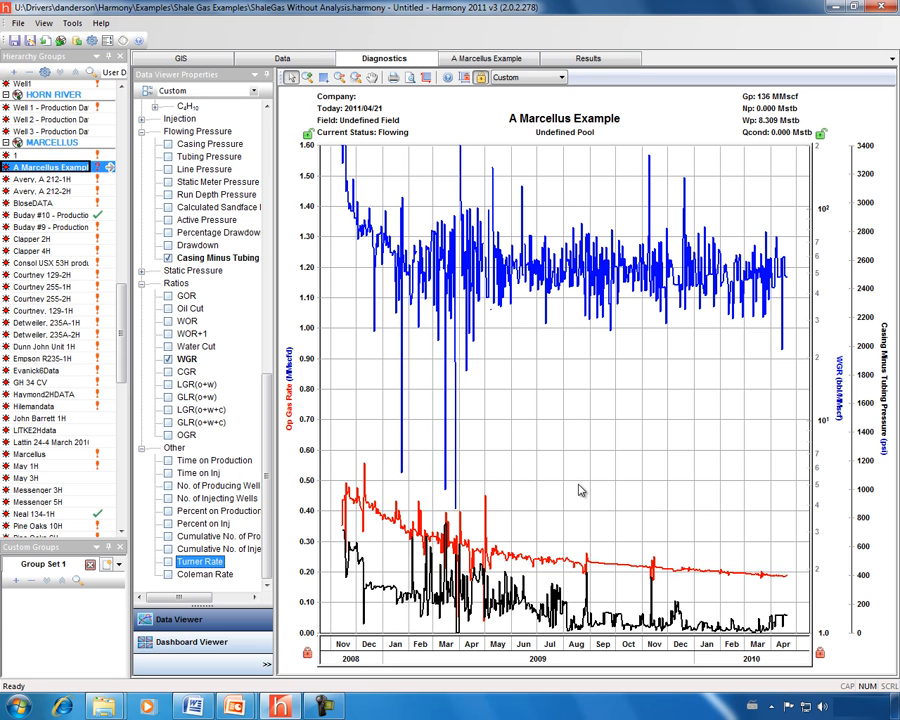
Add the Turner Rate and Coleman Rate to the diagnostics plot and move both onto the Op Gas Rate axis.
left_click(168, 563)
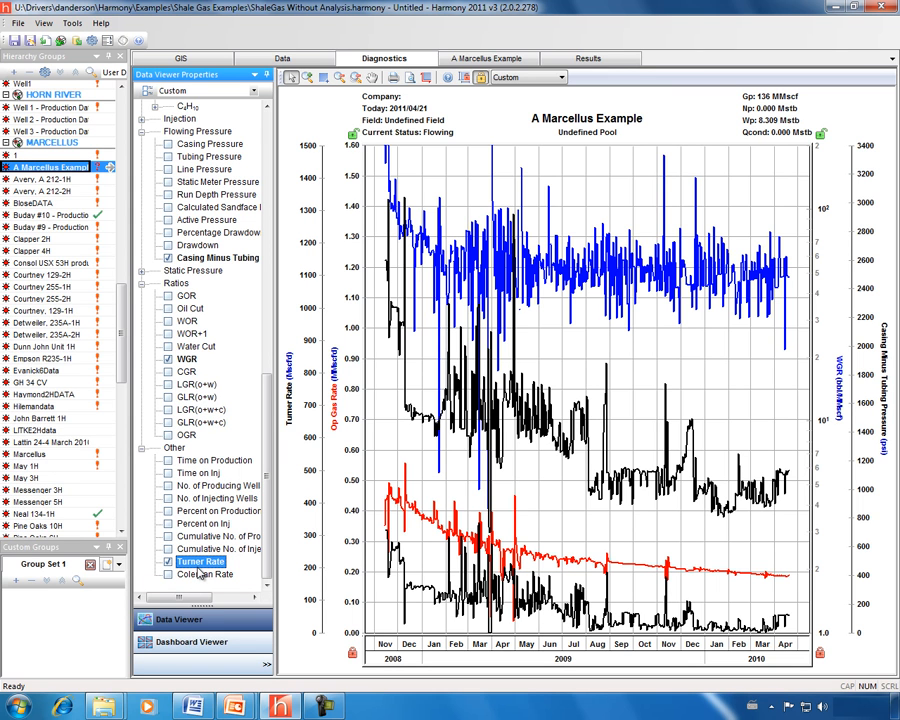
left_click(168, 575)
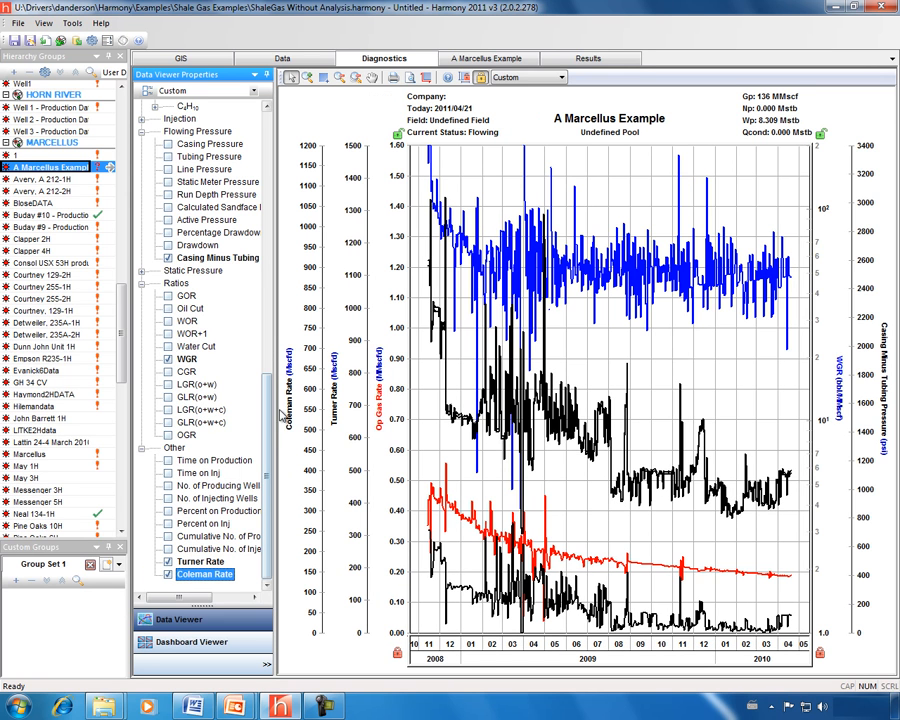
mouse_move(338, 400)
left_mouse_down()
mouse_move(344, 408)
mouse_move(375, 404)
left_mouse_up()
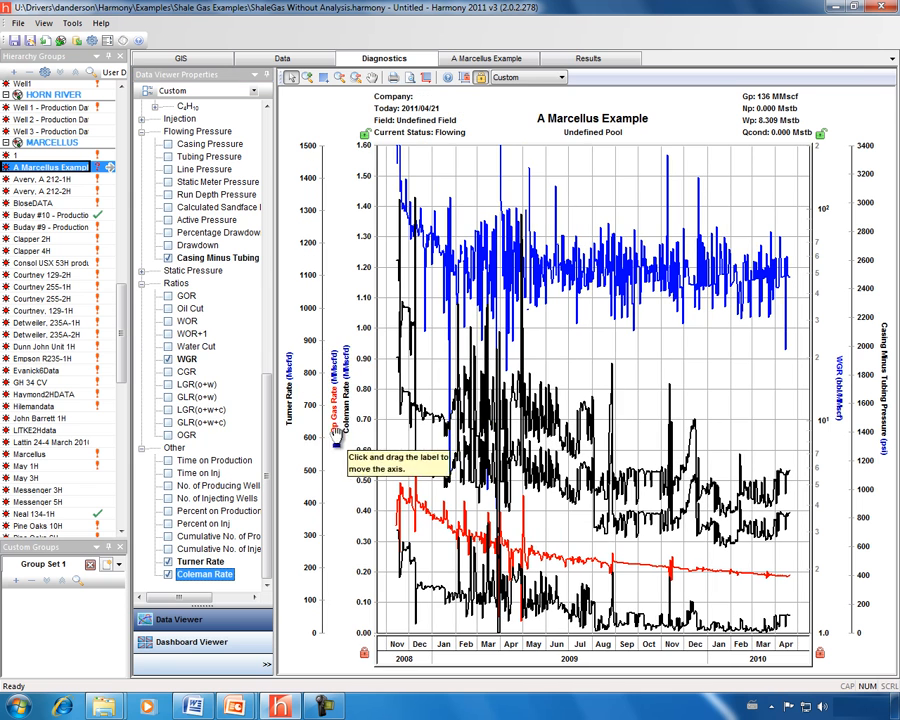
left_click_drag(288, 405, 336, 404)
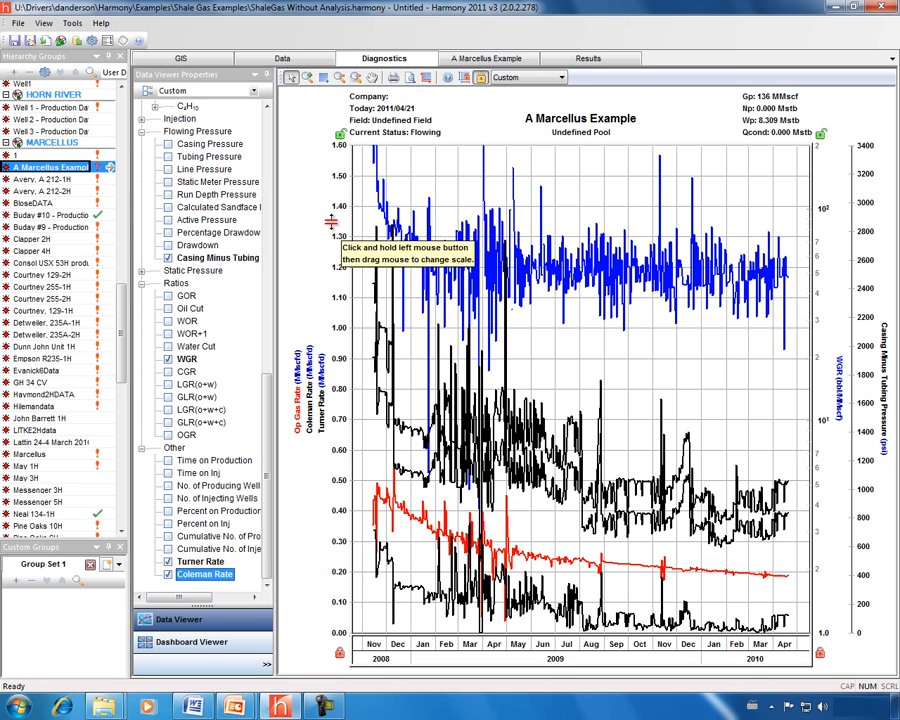
Review the well's gas, adsorption and geomechanical properties and its wellbore profile.
left_click(276, 59)
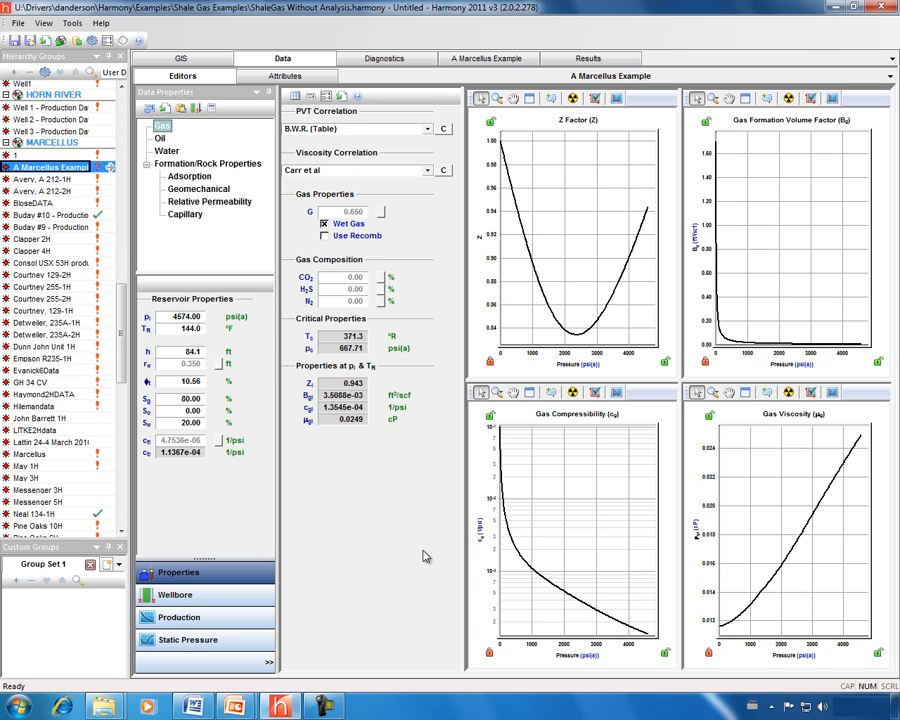
left_click(178, 177)
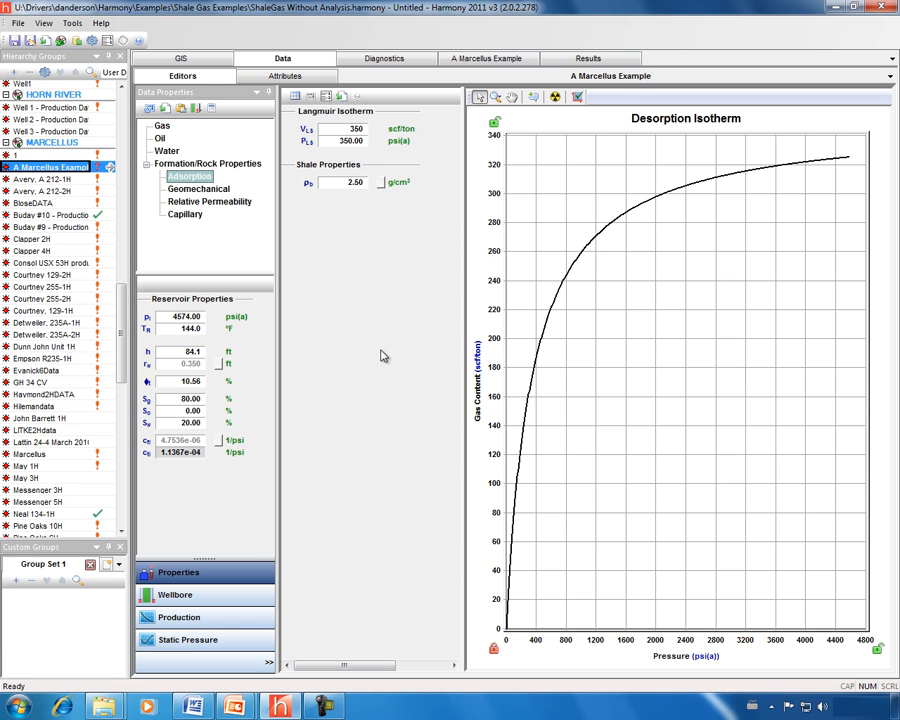
left_click(170, 190)
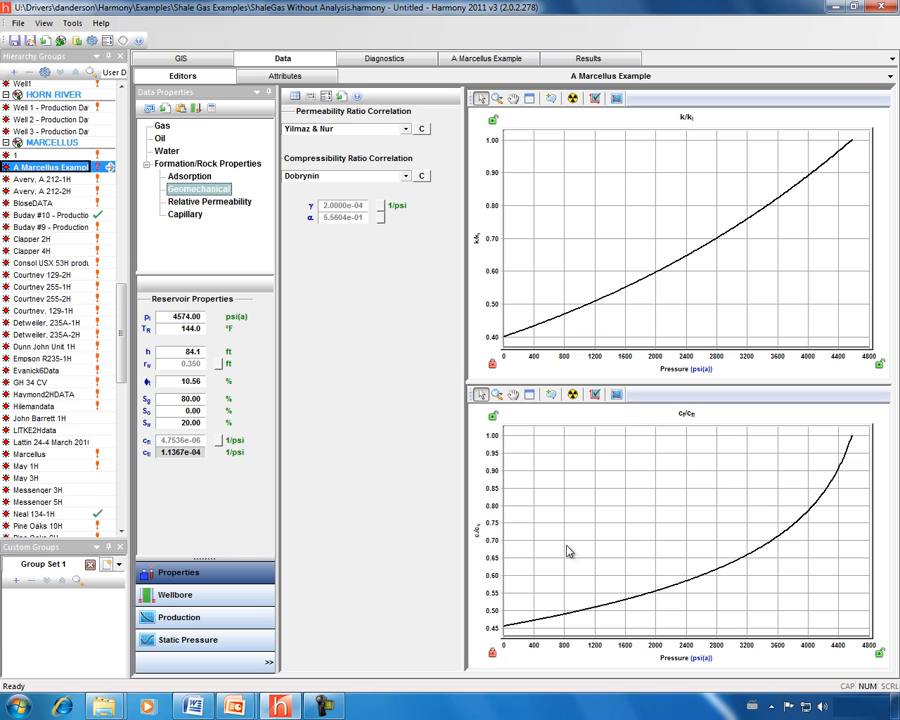
left_click(199, 597)
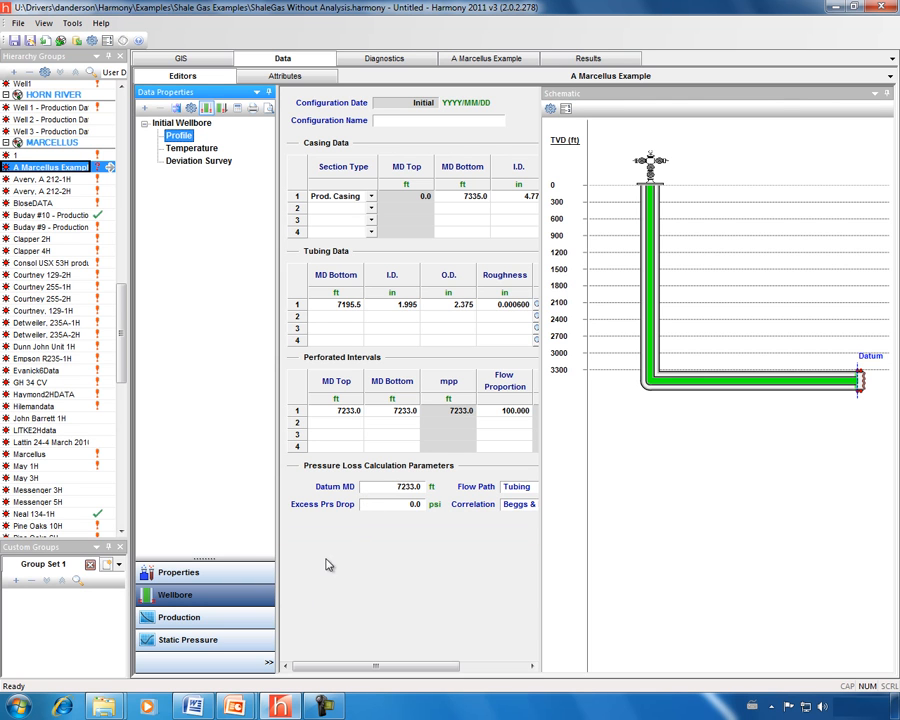
Create a gas Fetkovich typecurve analysis for the A Marcellus Example well.
left_click(477, 63)
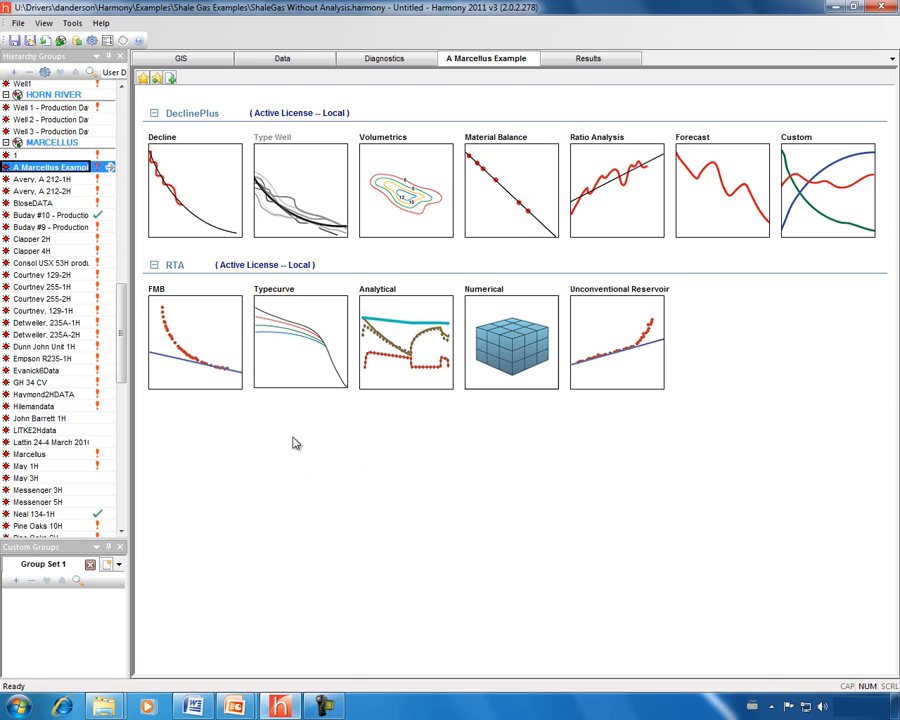
right_click(296, 336)
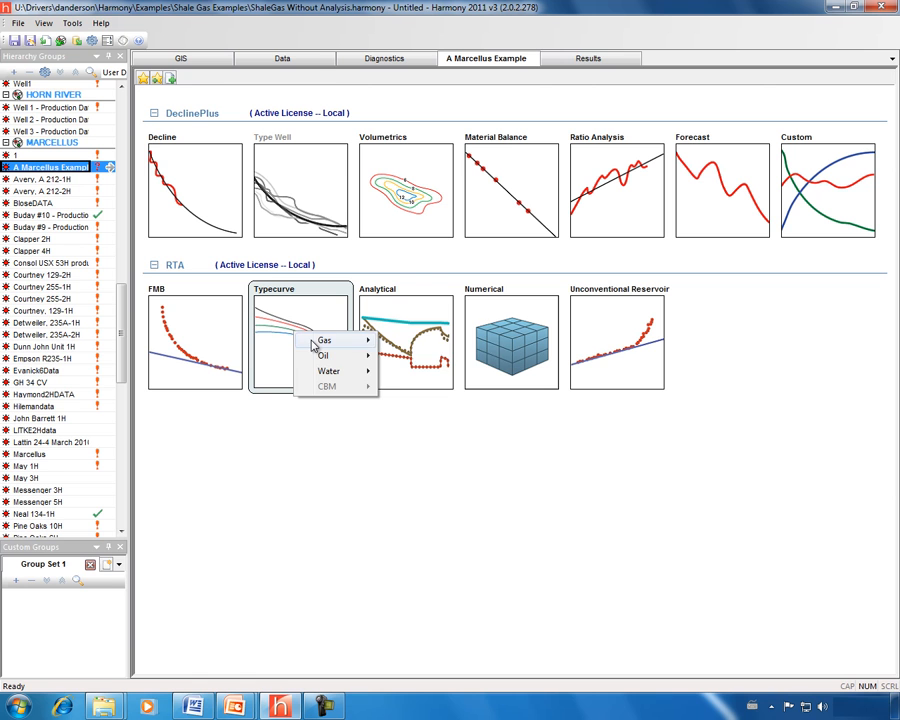
mouse_move(313, 344)
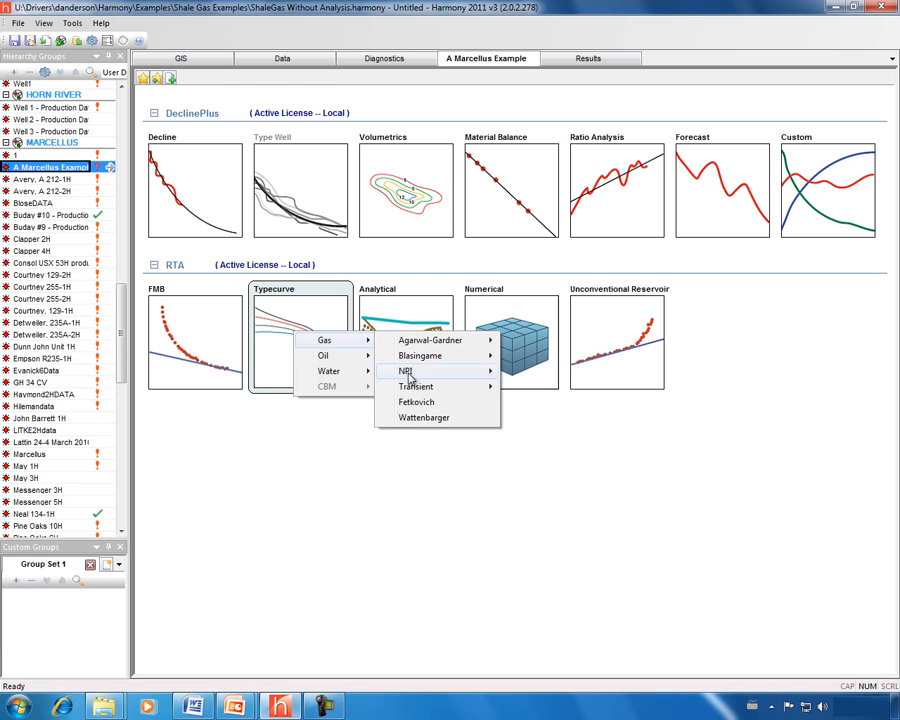
left_click(418, 403)
left_click_drag(564, 433, 617, 400)
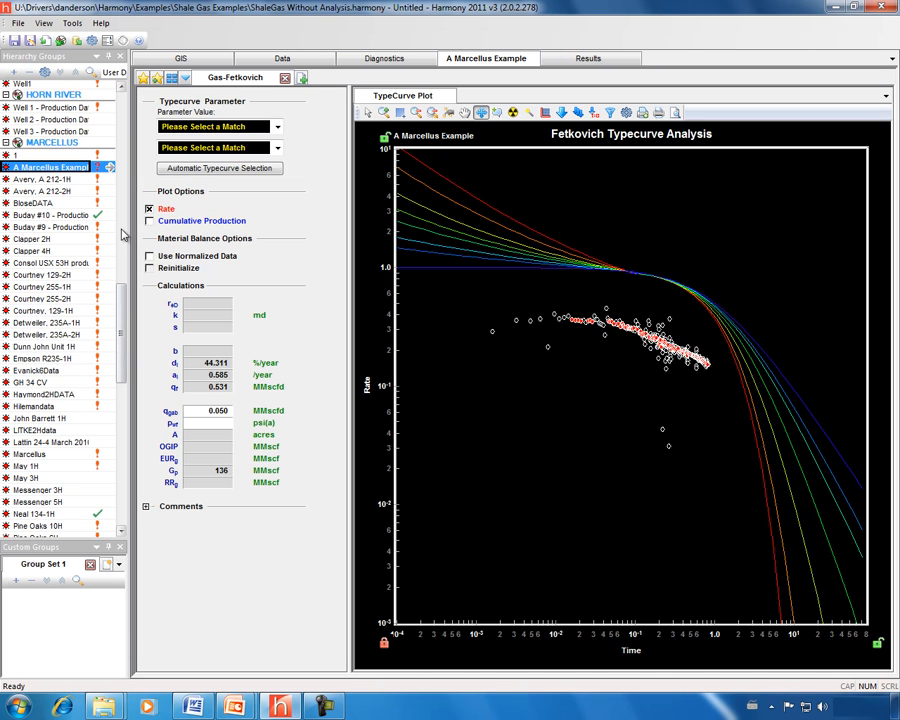
Use normalized data in the Fetkovich analysis and hide the disabled points on its plot.
left_click(151, 257)
left_click_drag(388, 474, 605, 369)
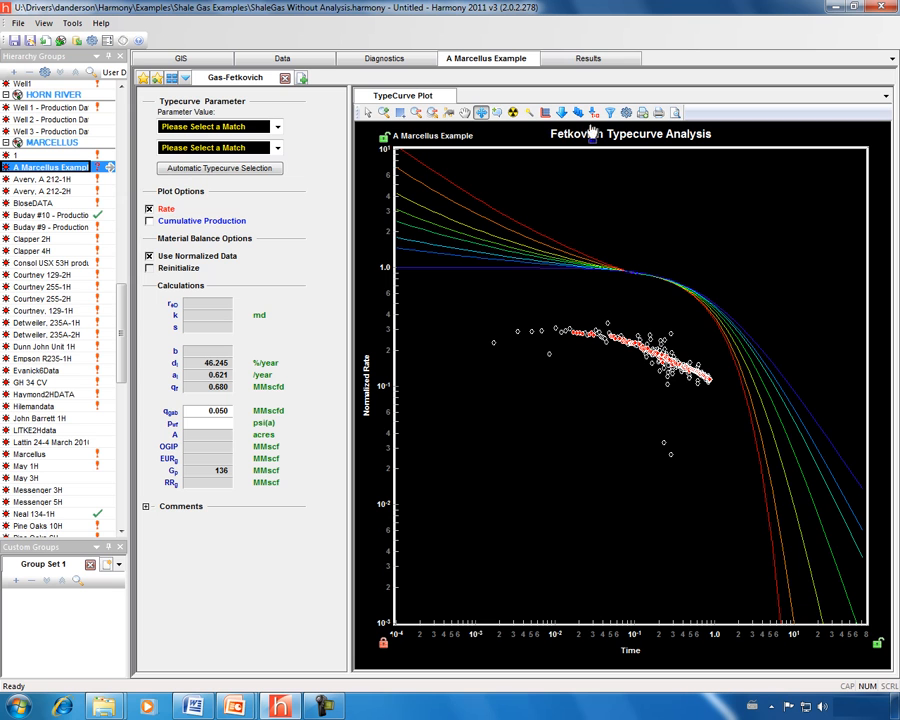
left_click(626, 113)
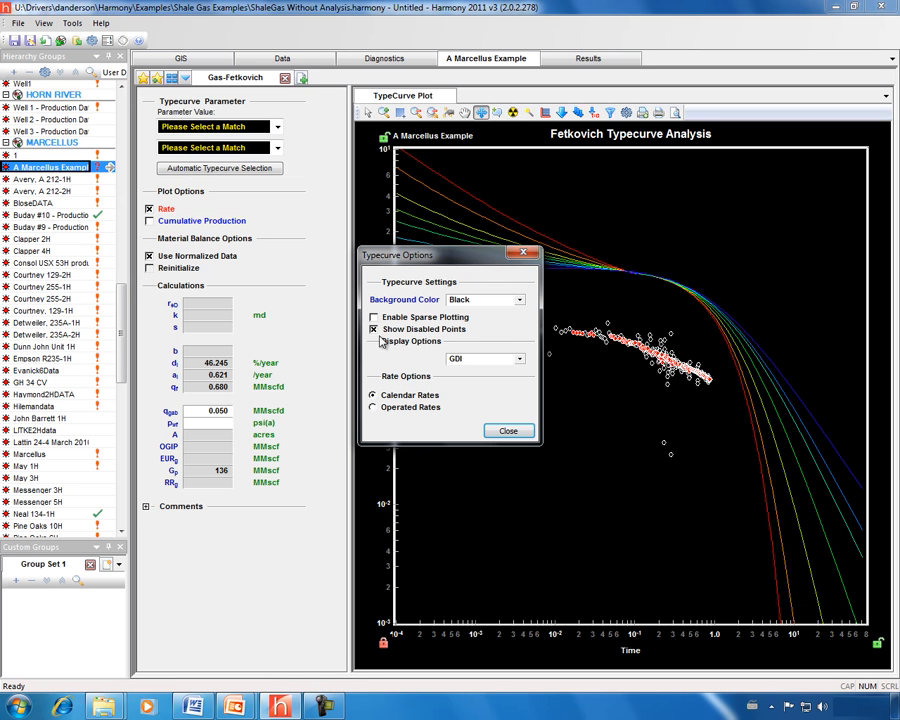
left_click(375, 329)
left_click(508, 432)
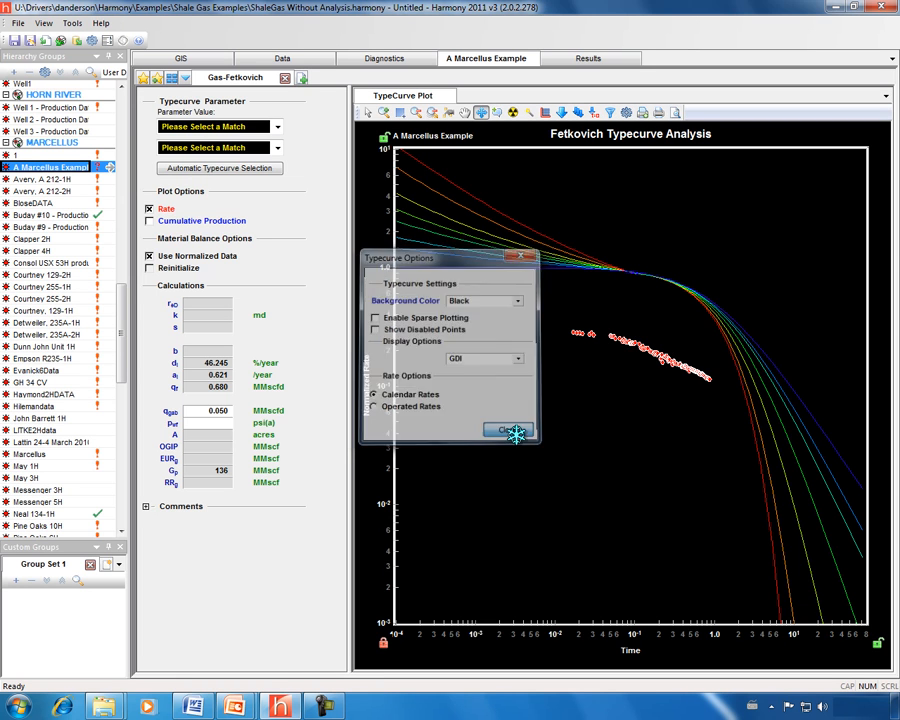
Shift the normalized rate data onto the Fetkovich typecurves and run Automatic Typecurve Selection.
left_click_drag(624, 389, 739, 342)
left_click_drag(670, 332, 695, 365)
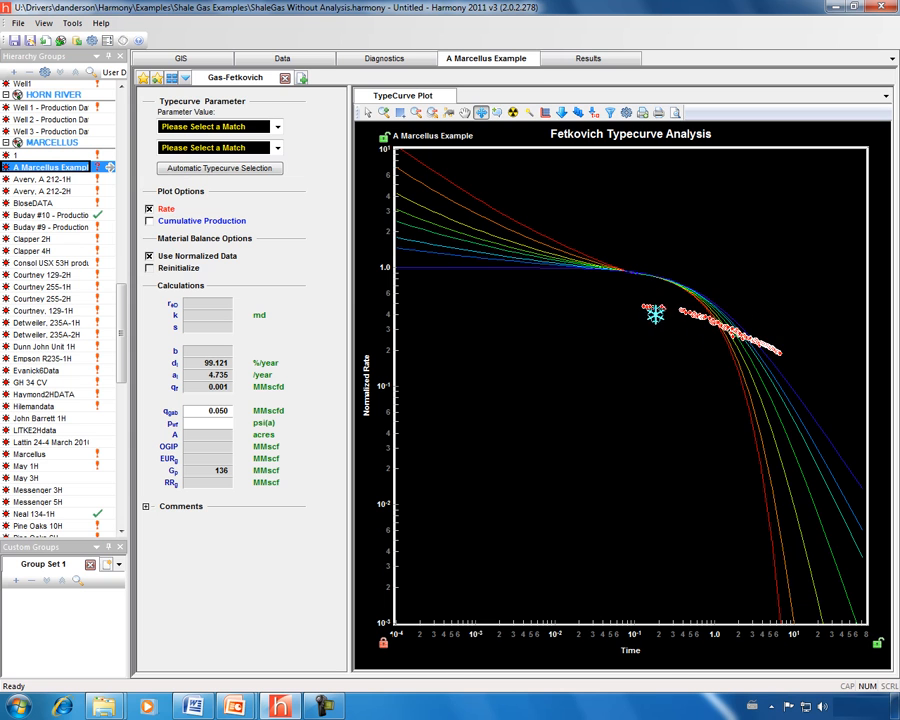
left_click(174, 172)
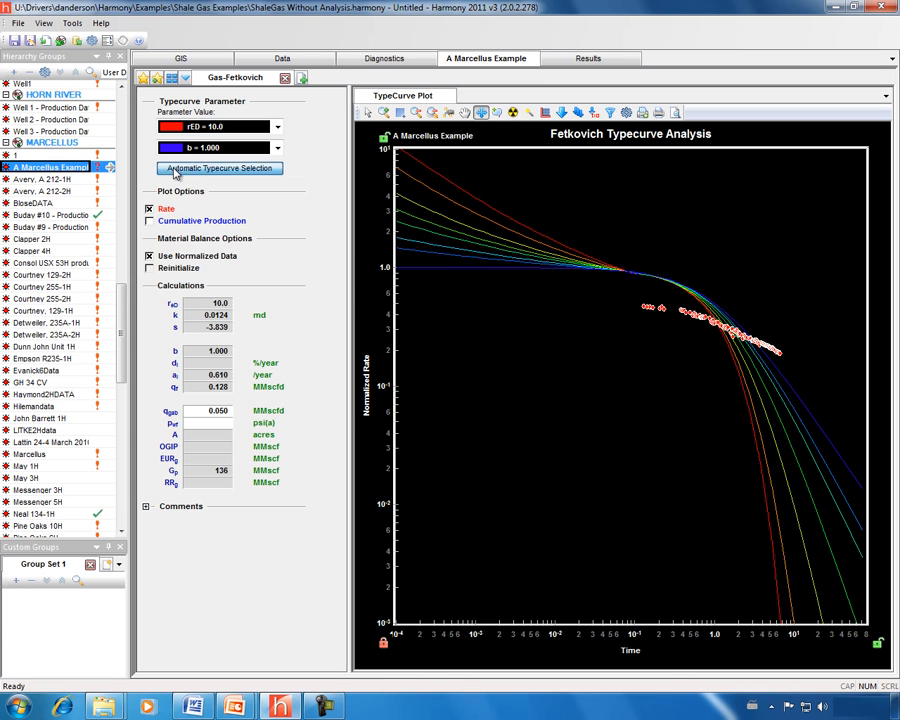
left_click(643, 399)
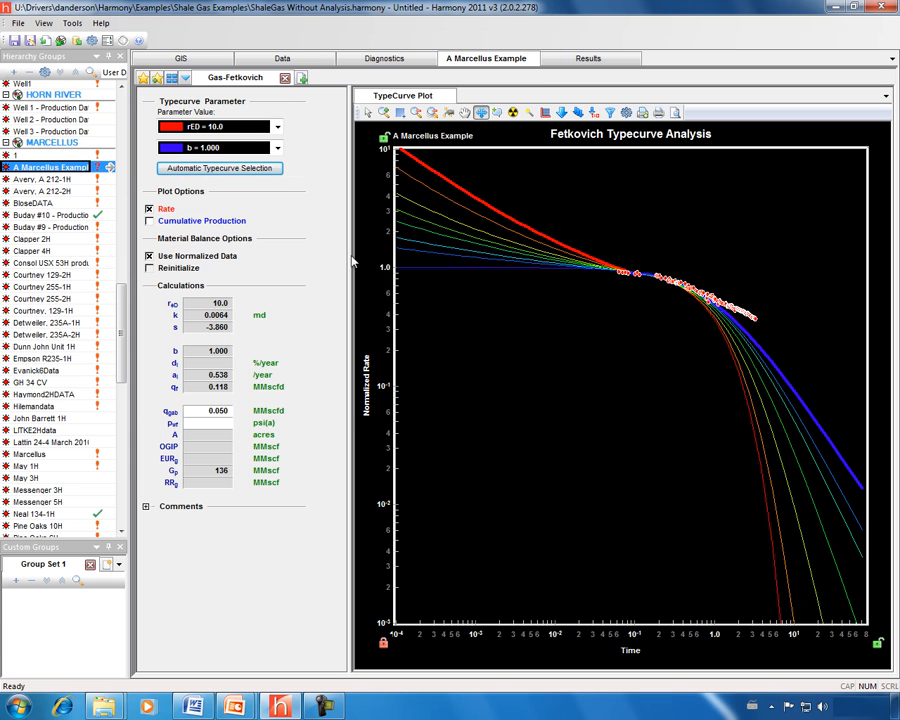
Create a gas Wattenbarger typecurve analysis for the same well.
left_click(285, 77)
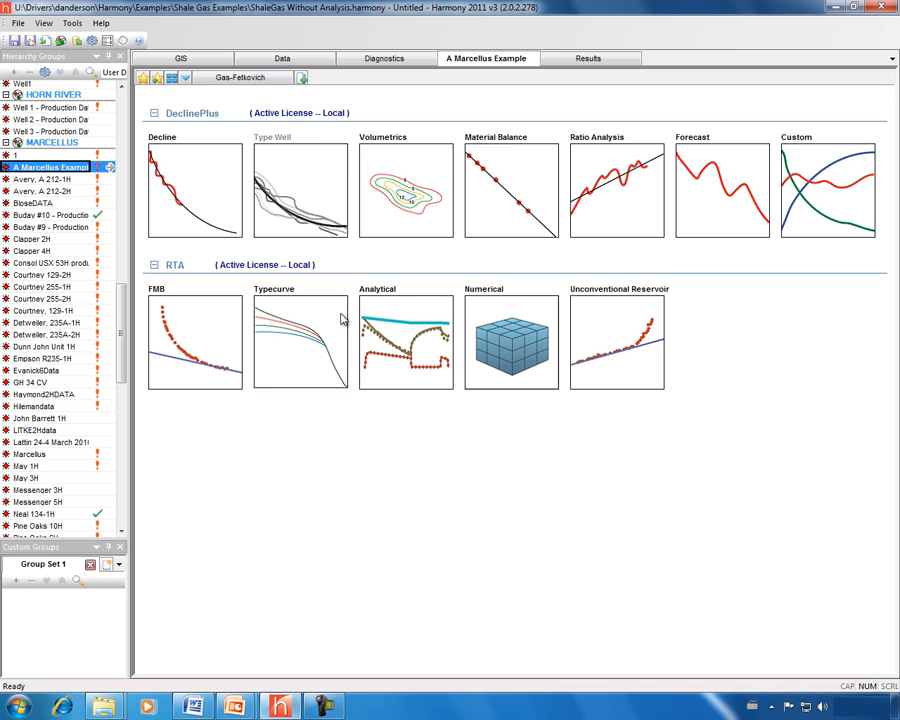
left_click(300, 347)
mouse_move(326, 351)
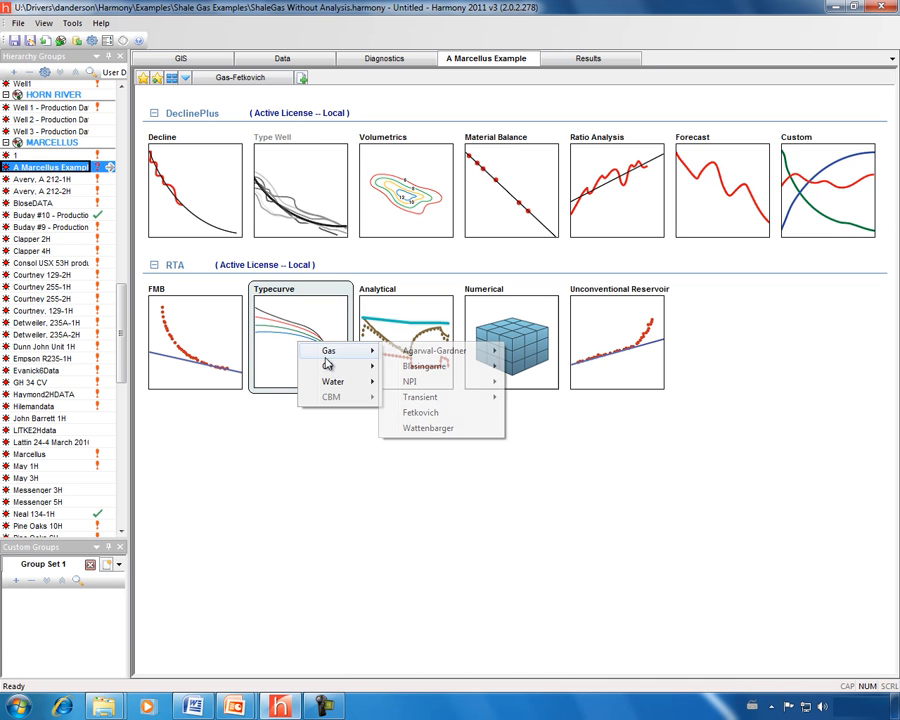
left_click(440, 430)
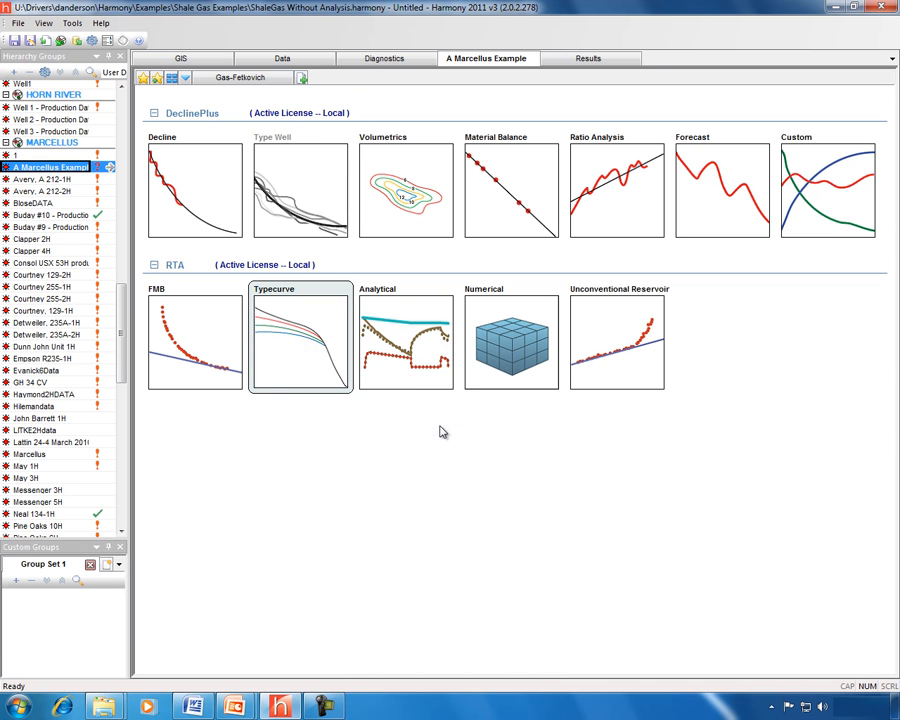
left_click_drag(565, 405, 602, 438)
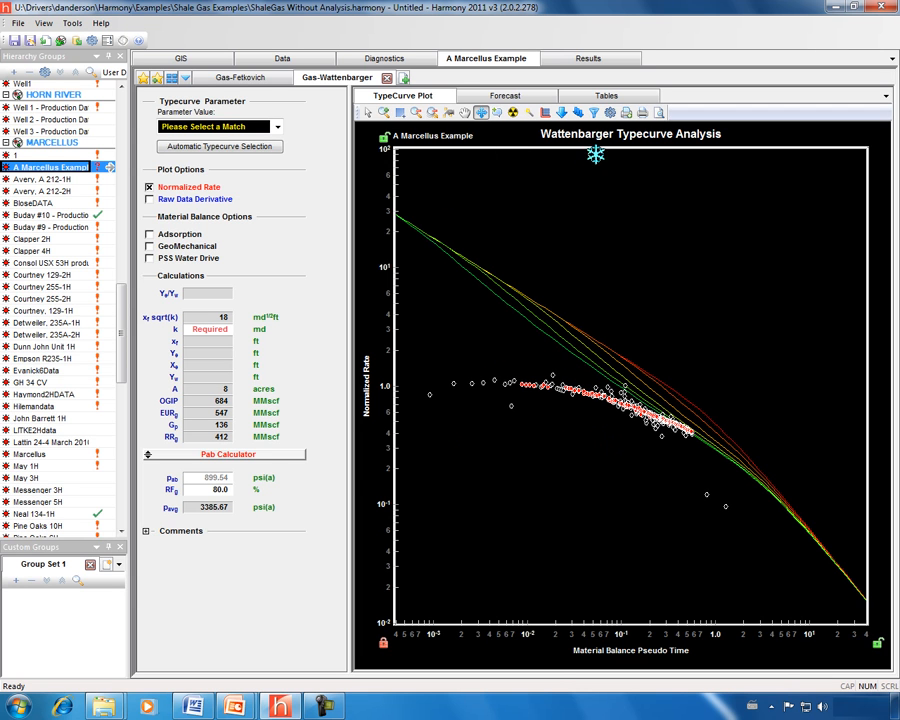
Hide the disabled points on the Wattenbarger typecurve plot.
left_click(609, 112)
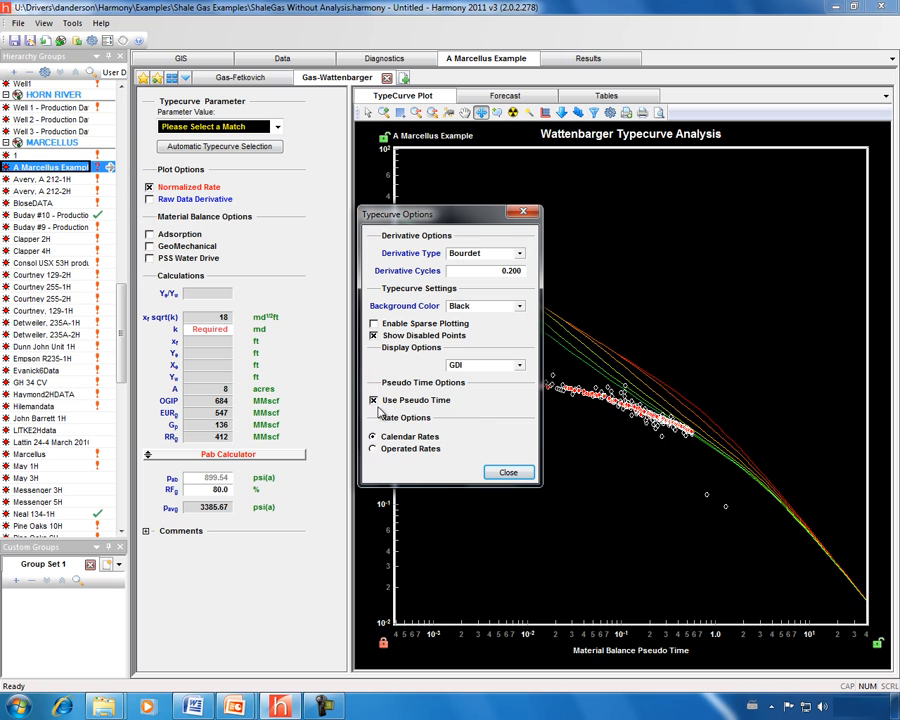
left_click(374, 336)
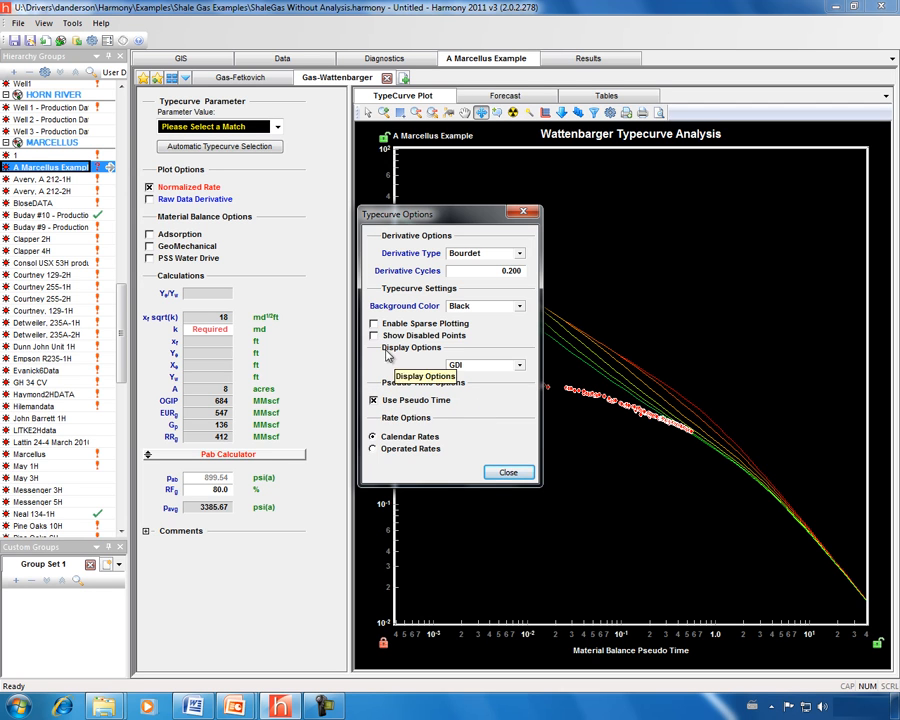
left_click(508, 472)
Show the Raw Data Derivative, shift the data onto the Wattenbarger curves and select the ye/yw = 2.0 typecurve.
left_click_drag(611, 438, 601, 416)
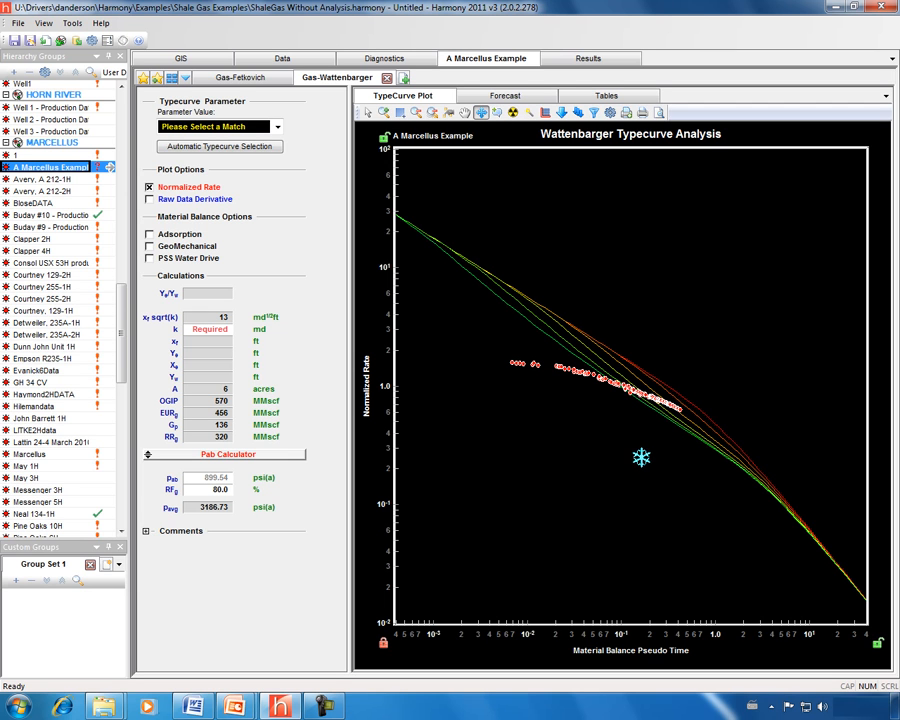
left_click(149, 199)
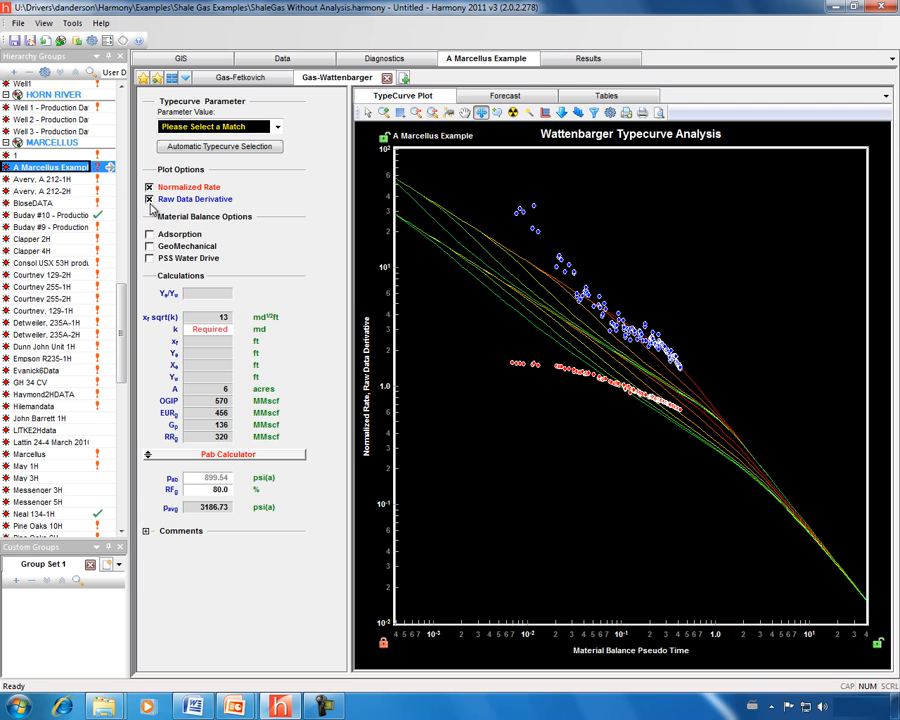
left_click_drag(560, 400, 575, 296)
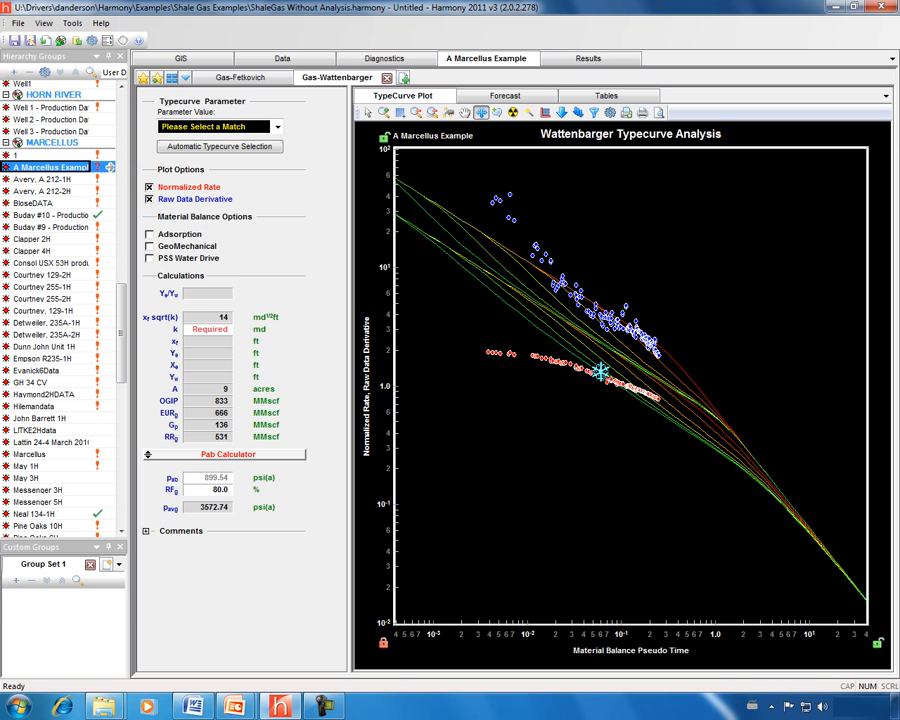
left_click(199, 148)
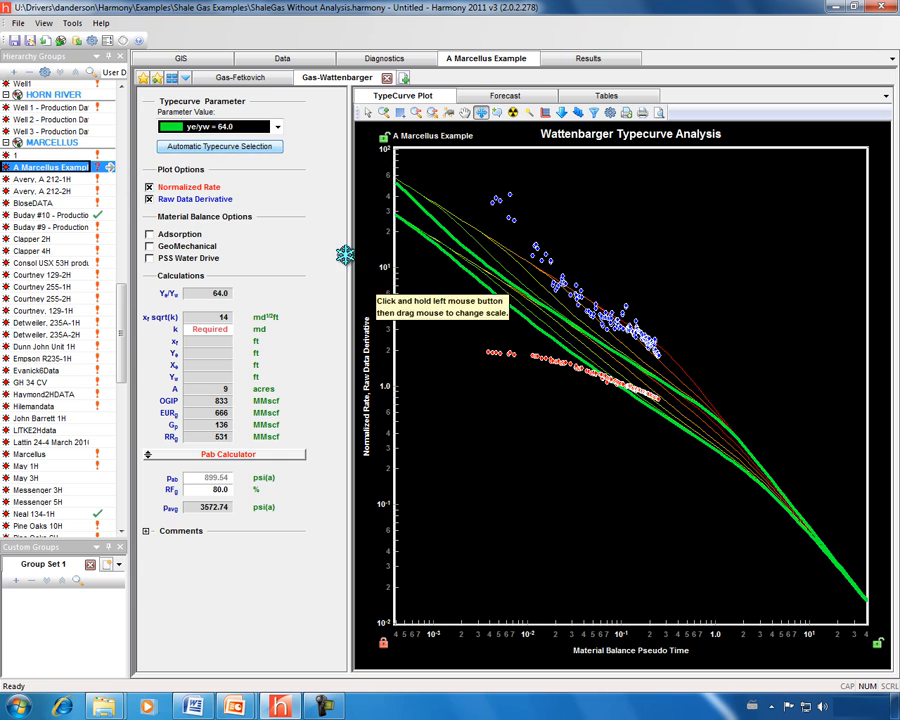
left_click(277, 127)
left_click(225, 153)
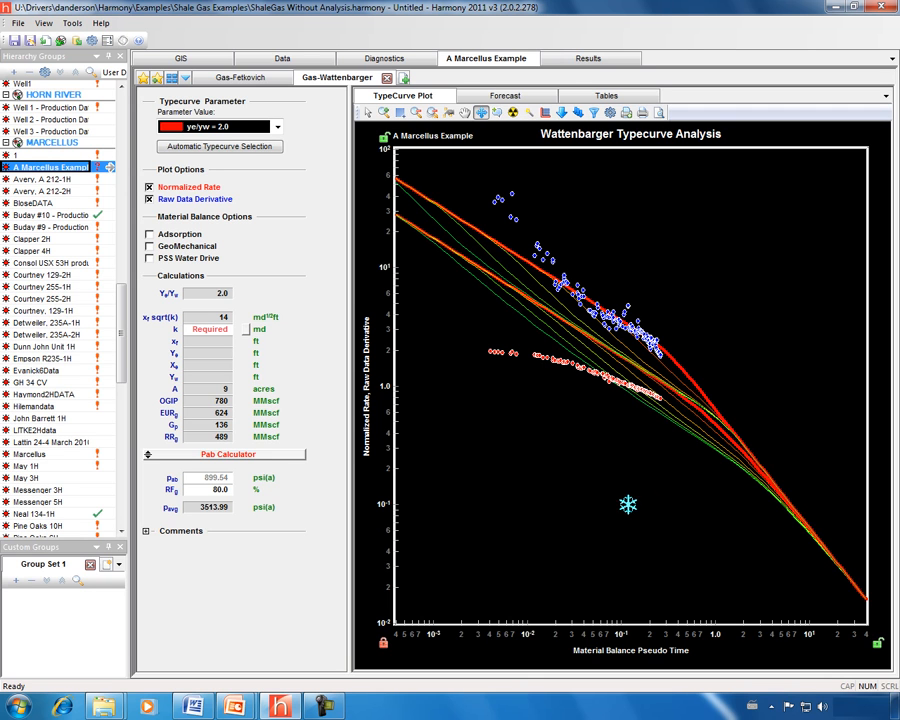
Create an Unconventional Reservoir analysis of the Gas - Variable Pressure type.
left_click(403, 78)
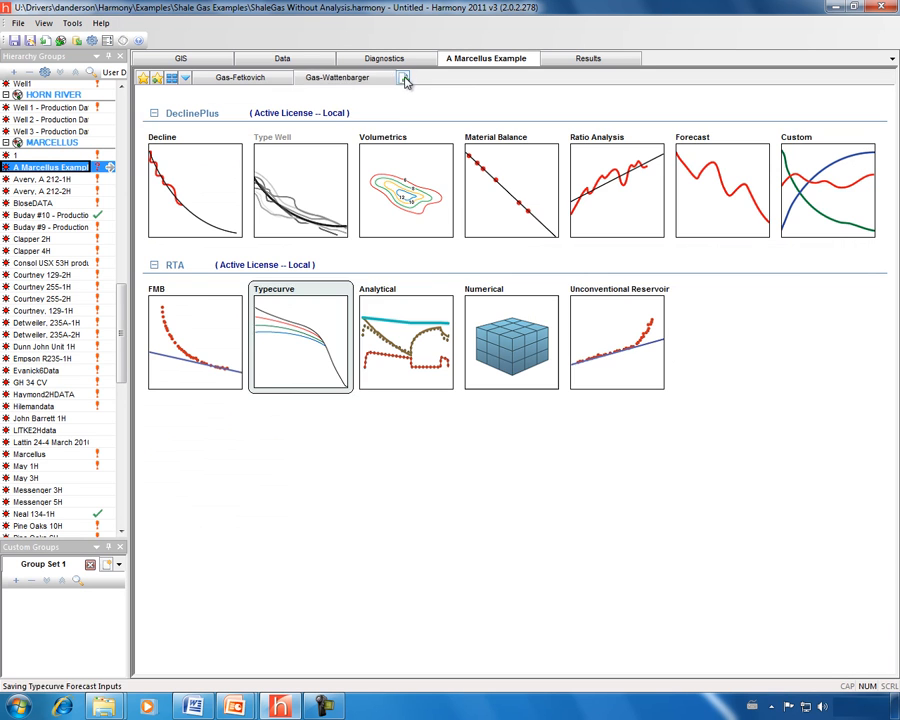
left_click(615, 342)
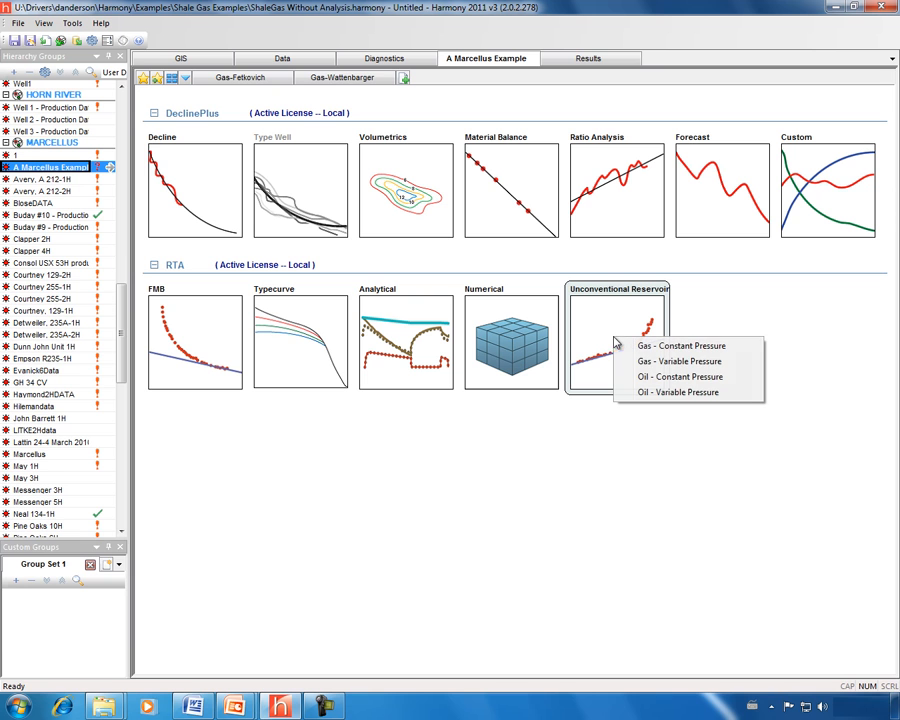
left_click(678, 362)
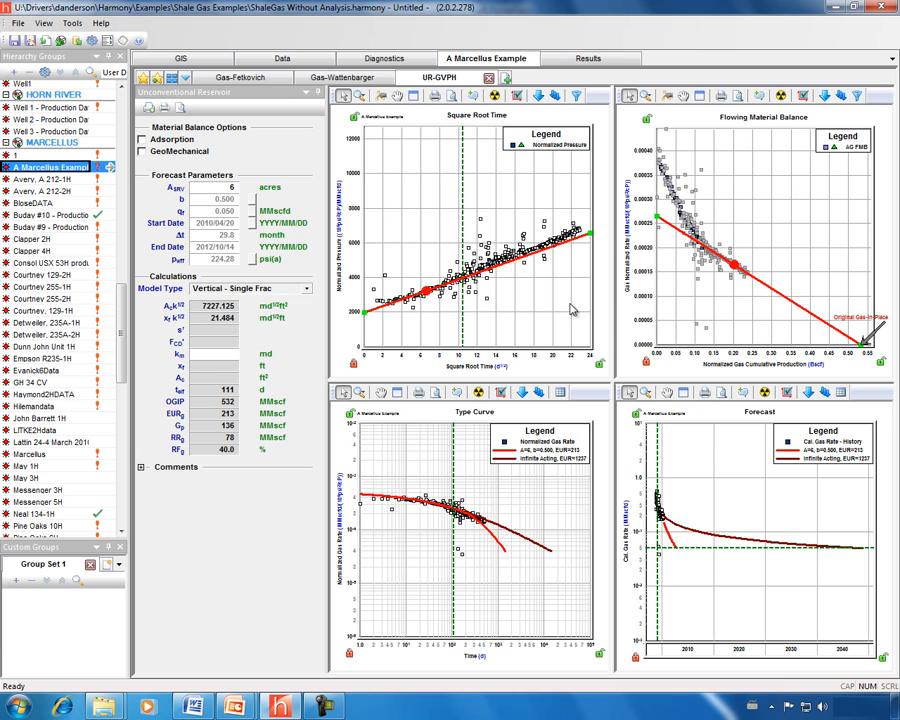
Fit the Square Root Time line to the data and adjust the Flowing Material Balance line to an OGIP of about 523 MMscf.
mouse_move(462, 280)
left_mouse_down()
mouse_move(502, 257)
mouse_move(458, 258)
left_mouse_up()
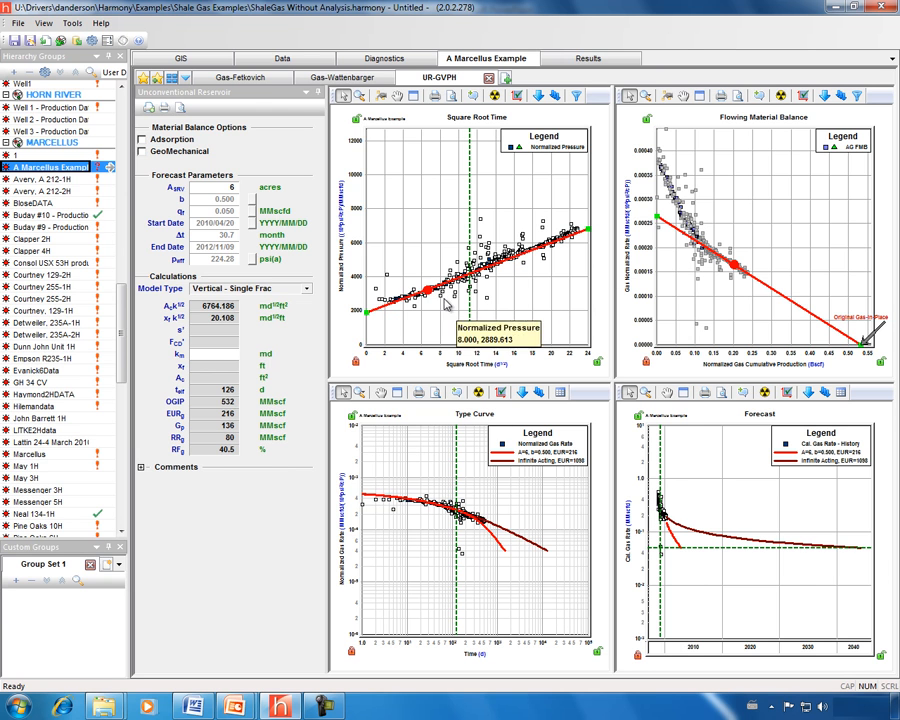
left_click_drag(428, 292, 422, 290)
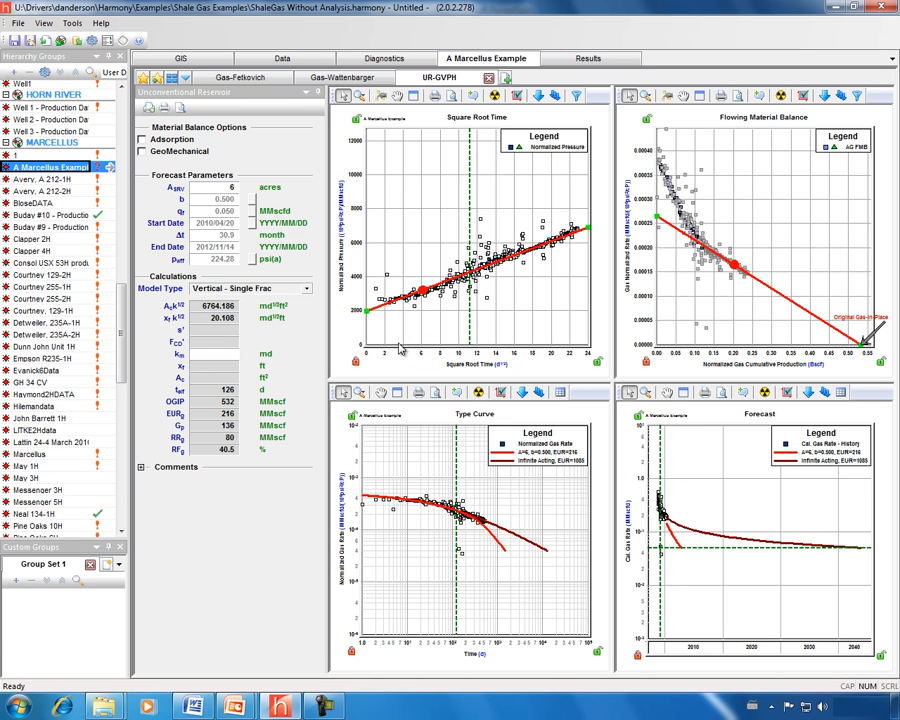
left_click_drag(762, 349, 714, 349)
left_click_drag(731, 303, 735, 311)
left_click_drag(483, 180, 466, 170)
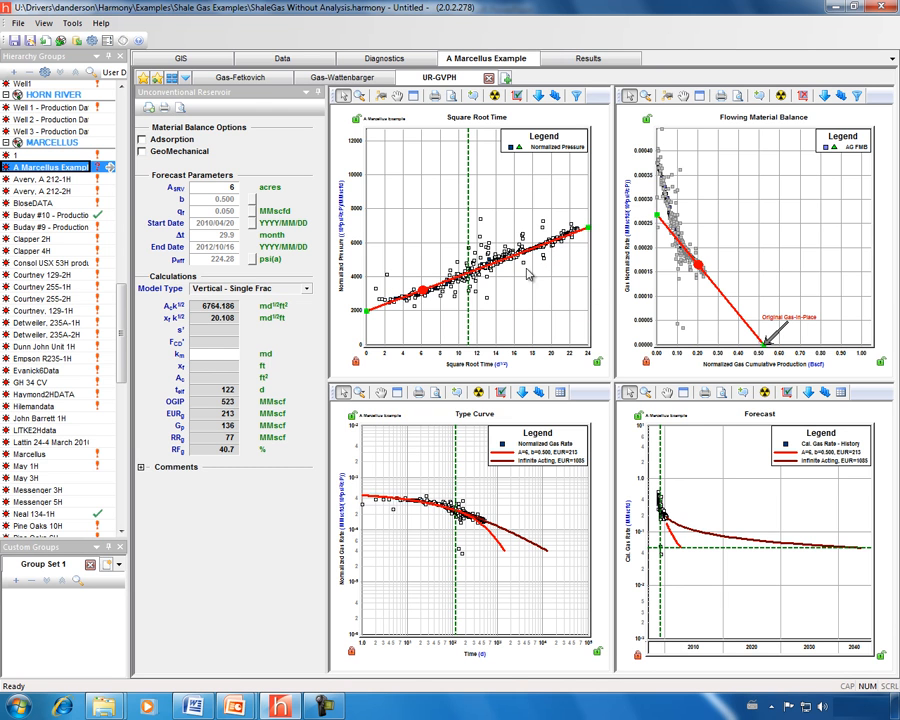
Adjust the Flowing Material Balance line to an OGIP of about 1065 MMscf and rename the unconventional reservoir worksheet as P90.
left_click_drag(741, 313, 741, 354)
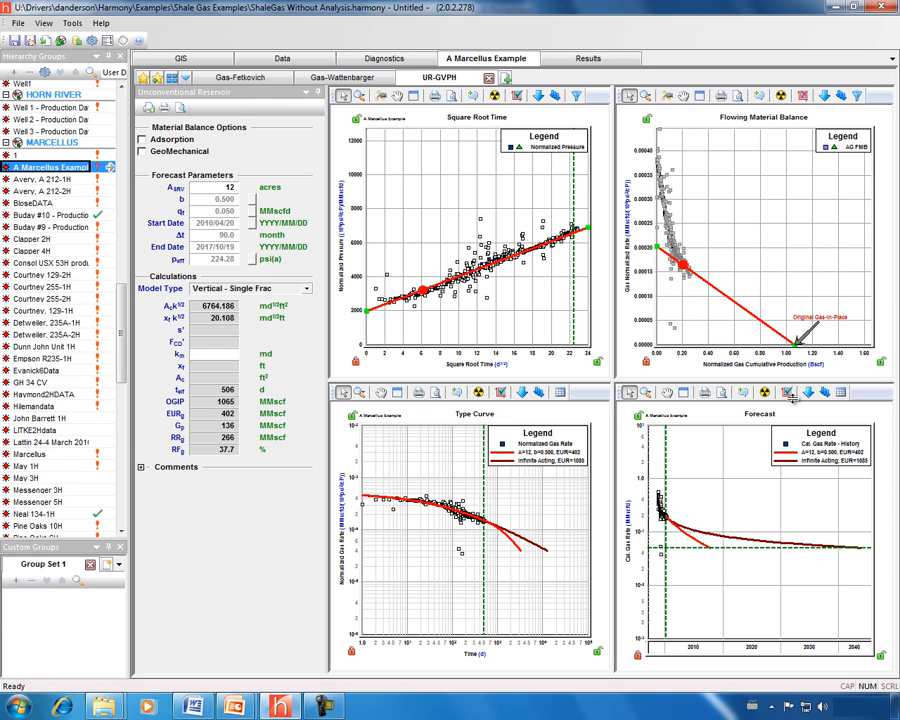
double_click(430, 78)
type("P90")
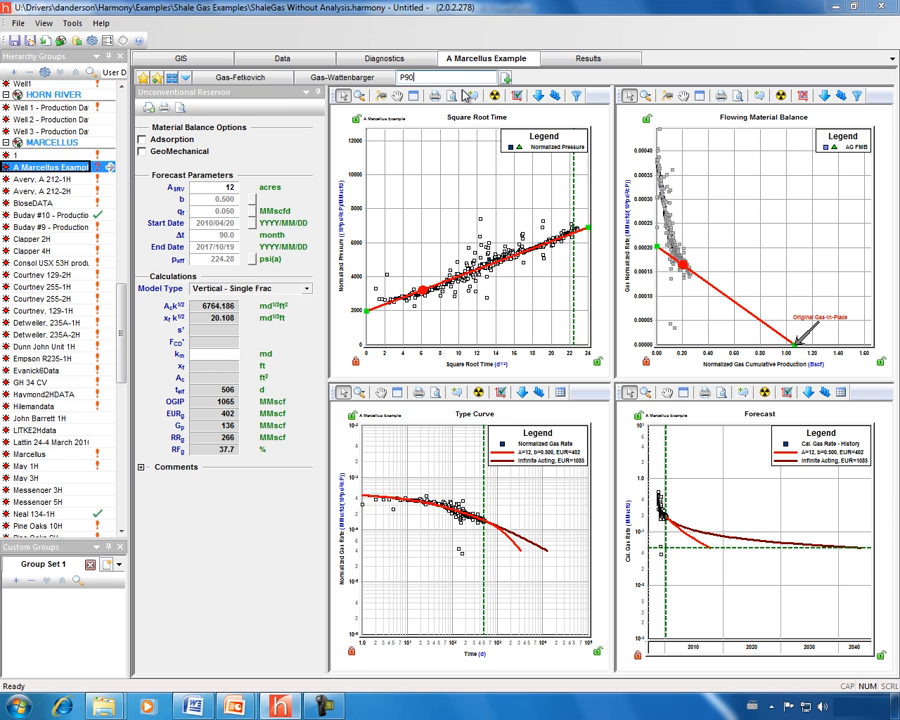
key("Return")
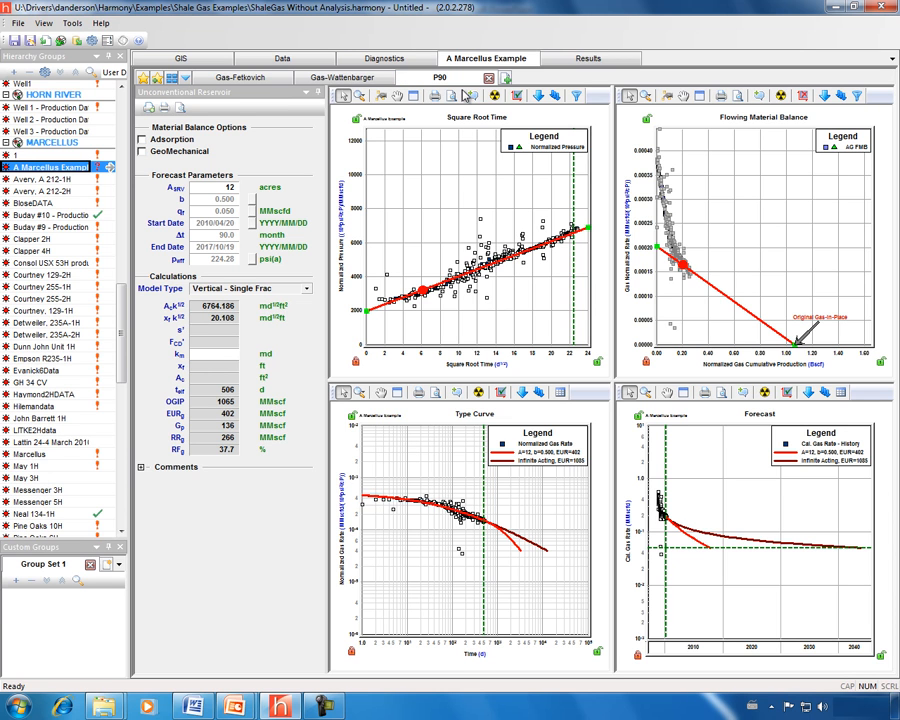
Set the P90 model type to Hz - Multi Frac - Matrix with Le of 3200 ft and 12 fractures.
left_click(308, 289)
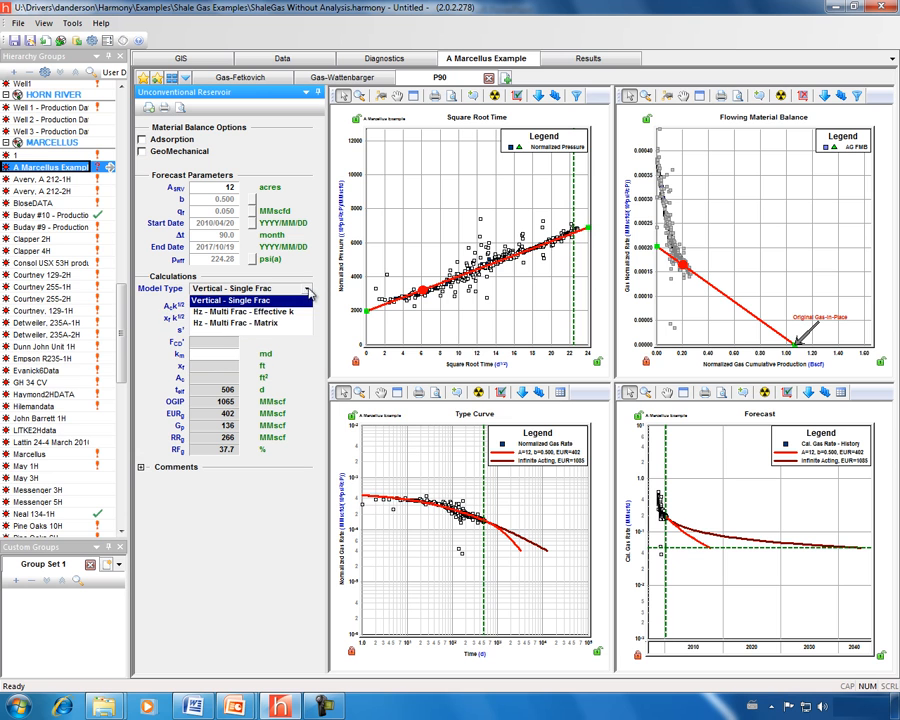
left_click(225, 324)
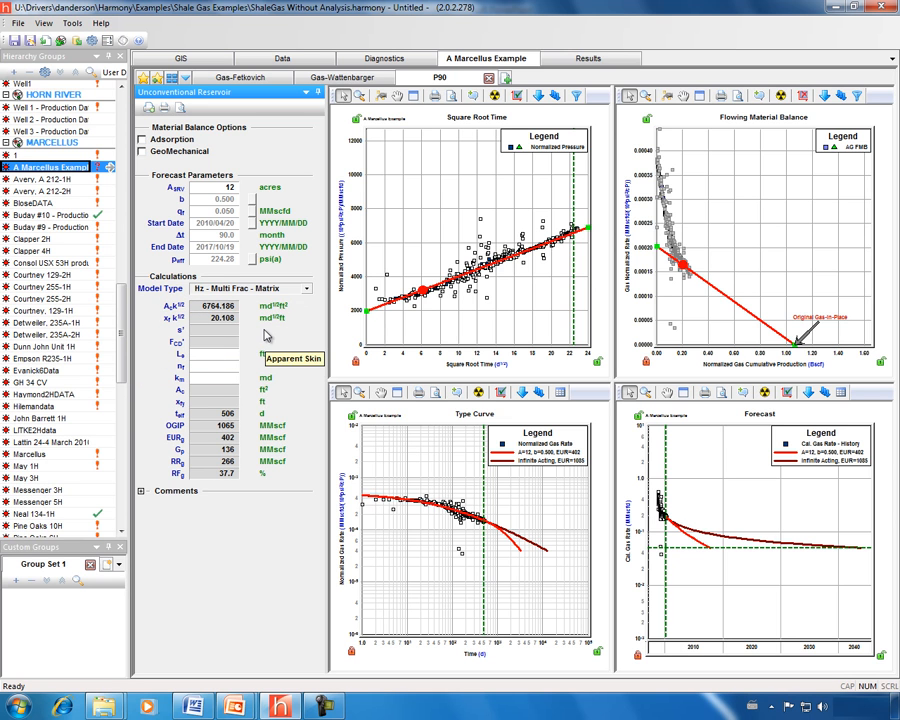
left_click(203, 356)
type("3")
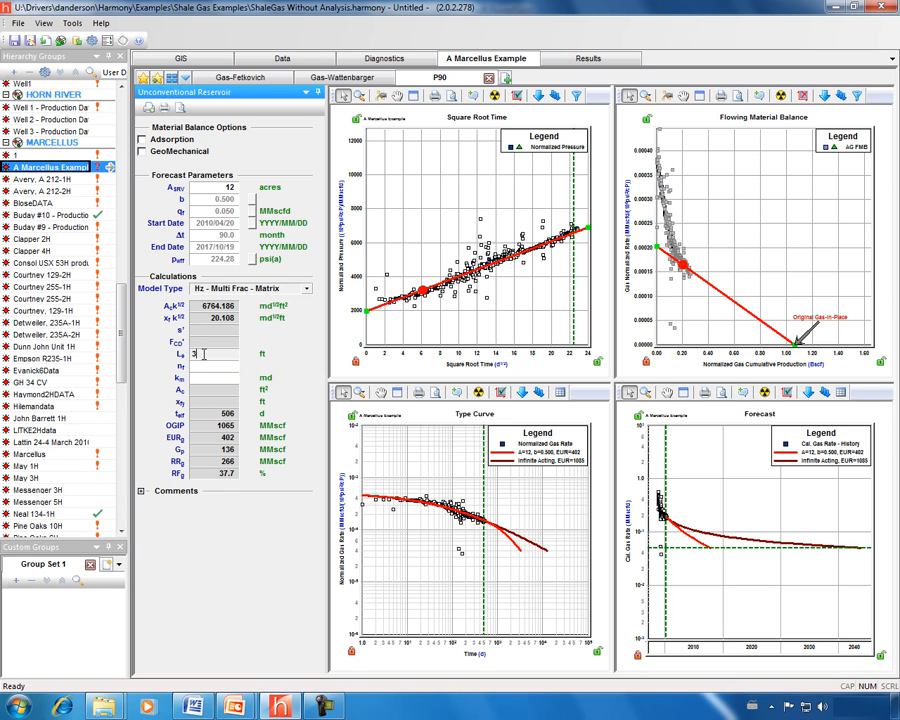
key("Tab")
type("12")
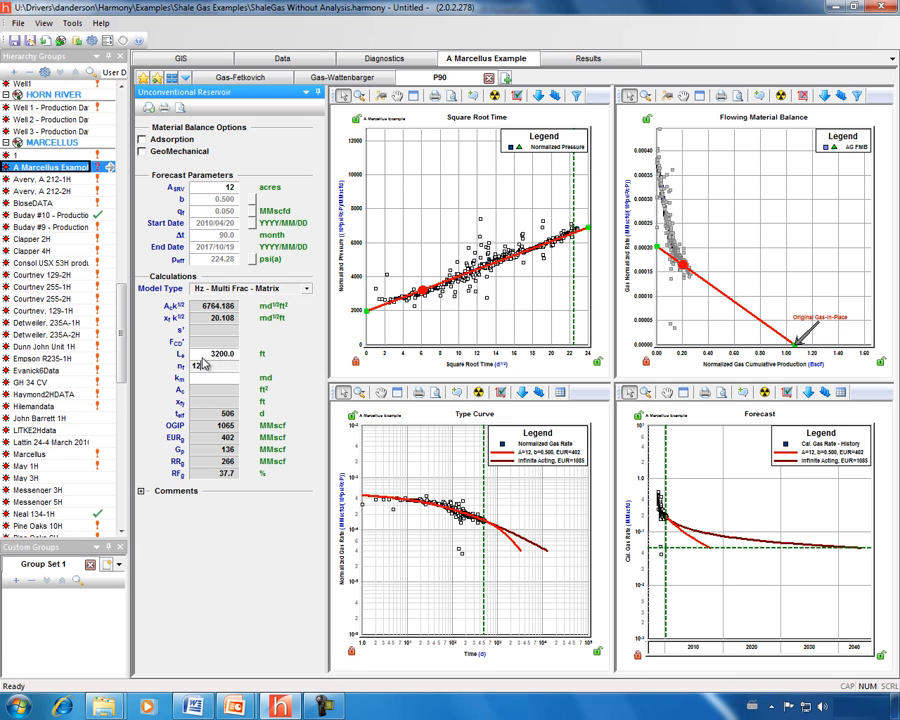
key("Tab")
left_click(212, 393)
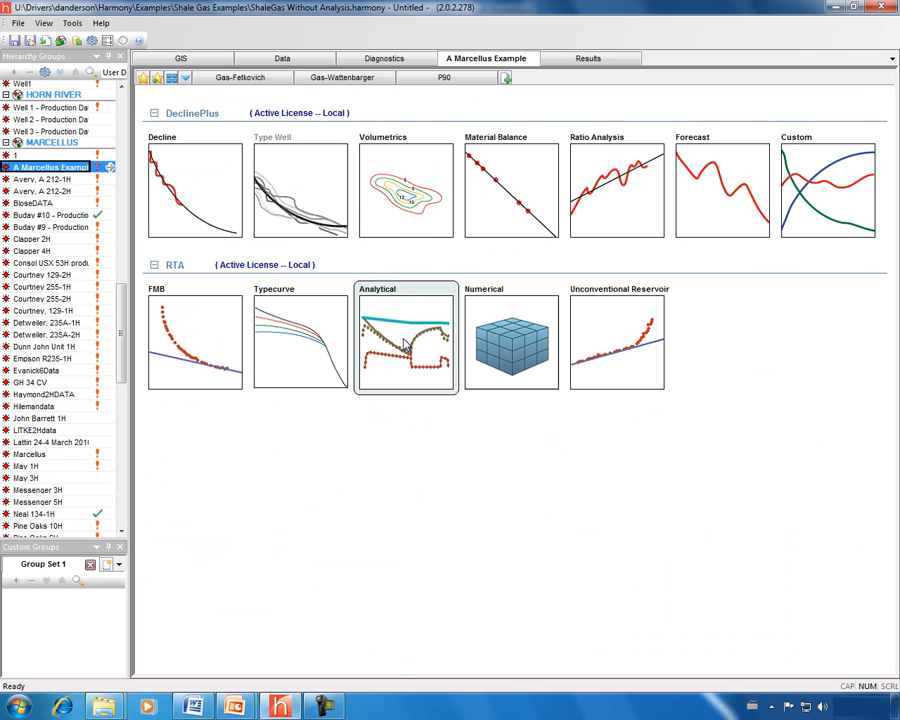
Create an Analytical gas analysis using the Hz Multifrac-Composite model.
left_click(407, 345)
mouse_move(434, 347)
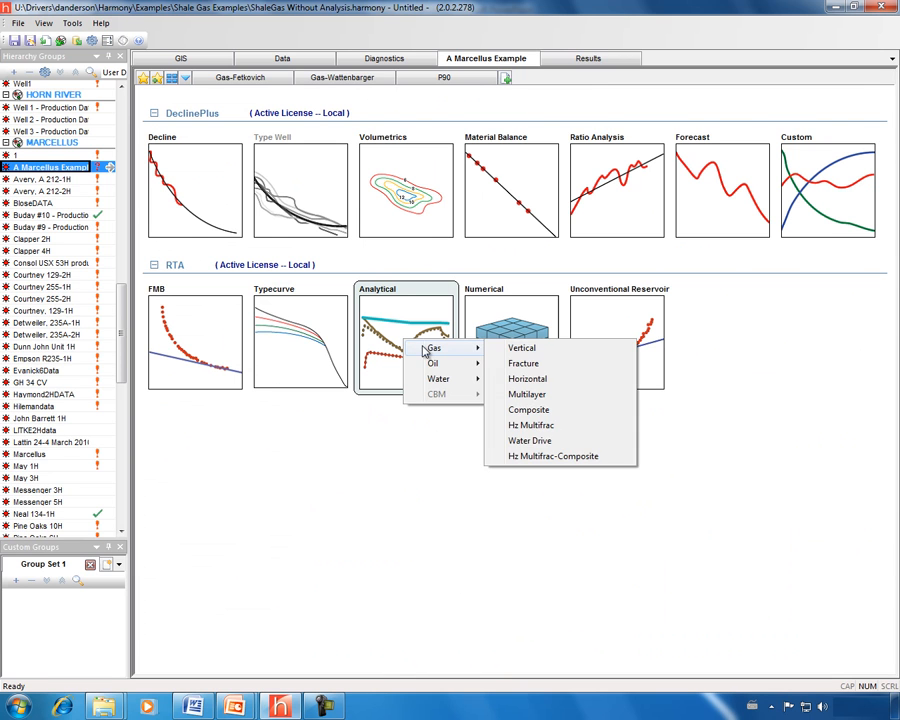
left_click(530, 455)
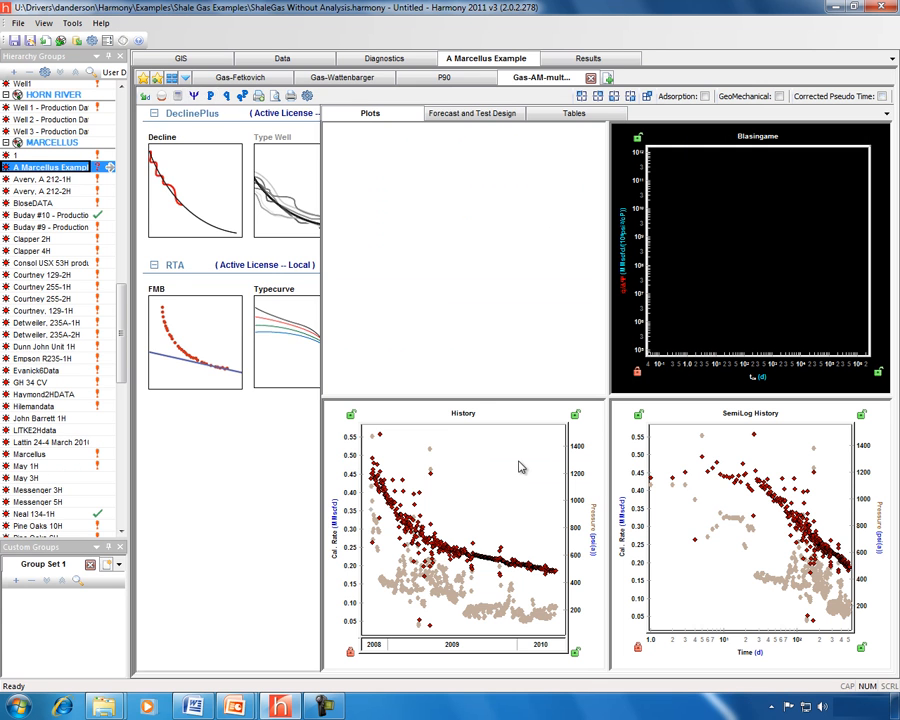
Import the Reservoir properties and the P90 analysis parameters into the analytical model.
left_click(146, 97)
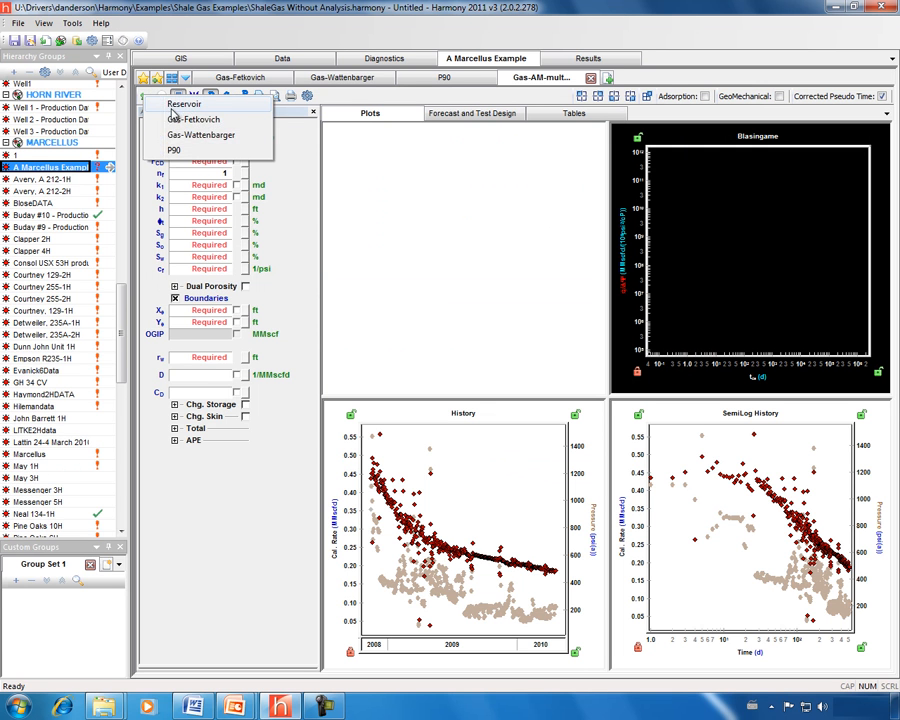
left_click(170, 105)
left_click(146, 97)
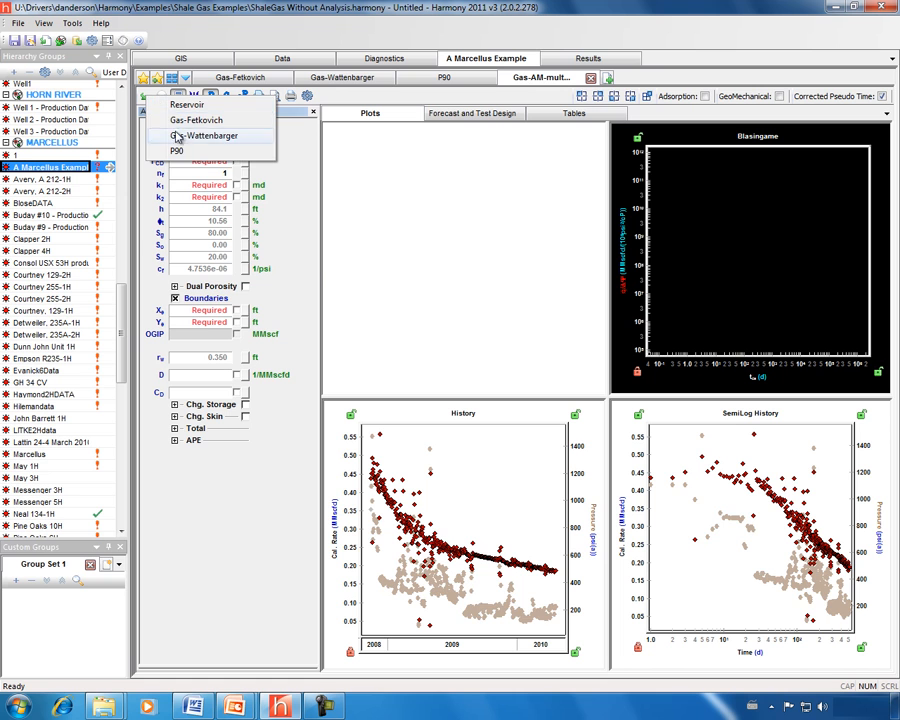
left_click(130, 108)
Select FCD and k1 for automatic parameter estimation and history-match the analytical model to the production data.
mouse_move(422, 633)
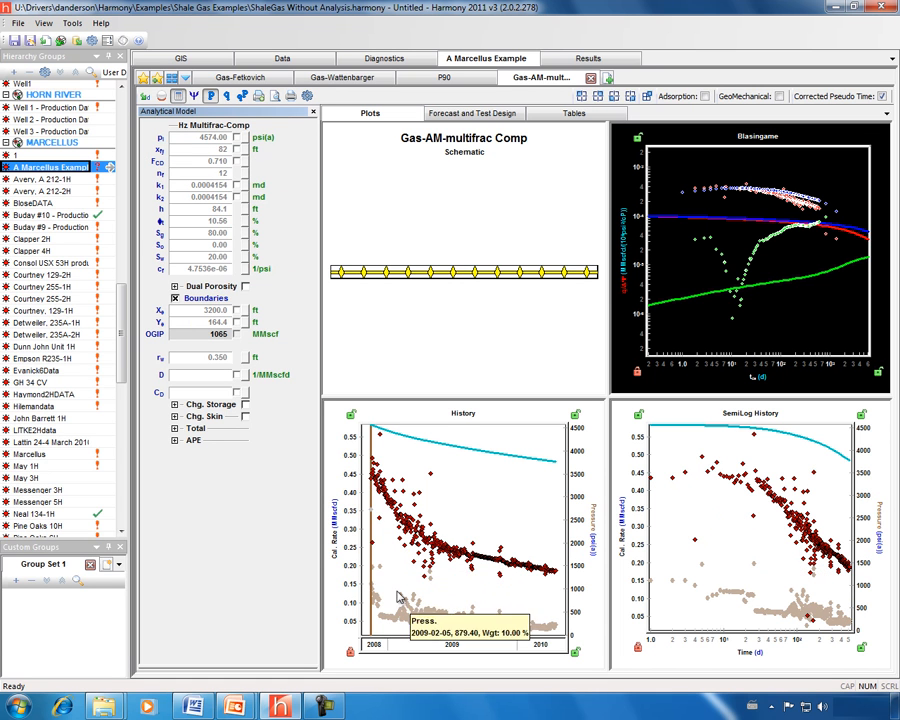
left_click(236, 162)
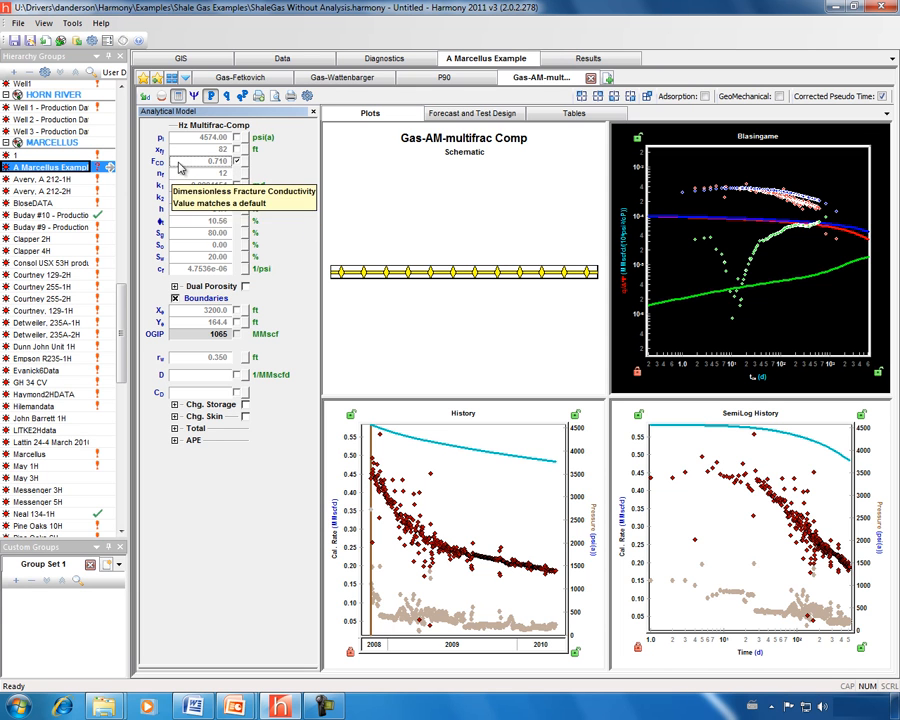
left_click(237, 185)
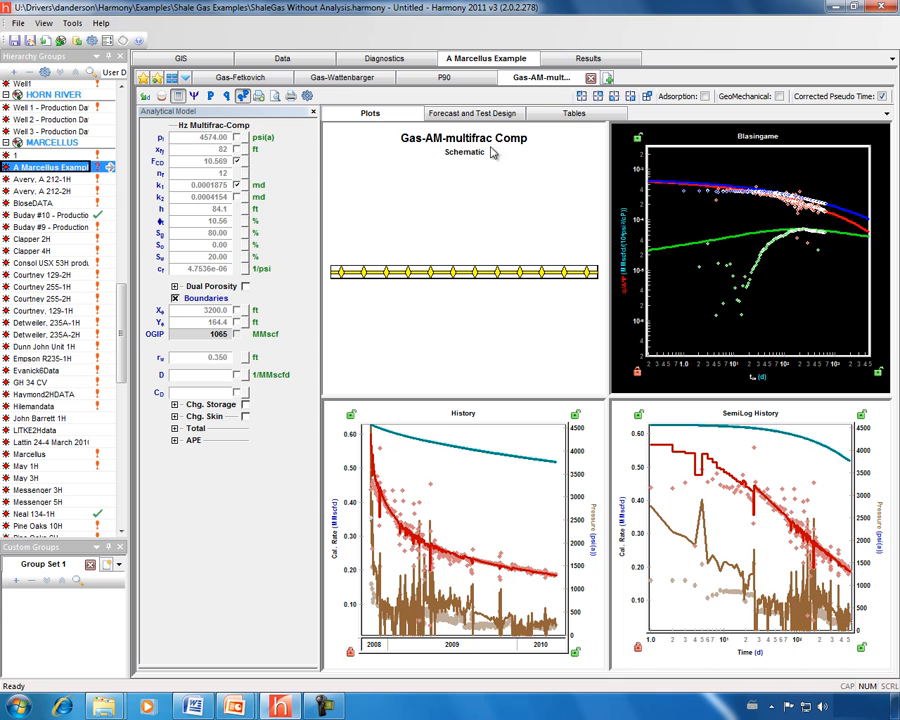
Forecast the analytical model for 360 months in 360 steps with an abandonment gas rate of 0.02 MMscfd.
left_click(480, 113)
left_click(409, 576)
type("360")
left_click(470, 577)
type("360")
key("Tab")
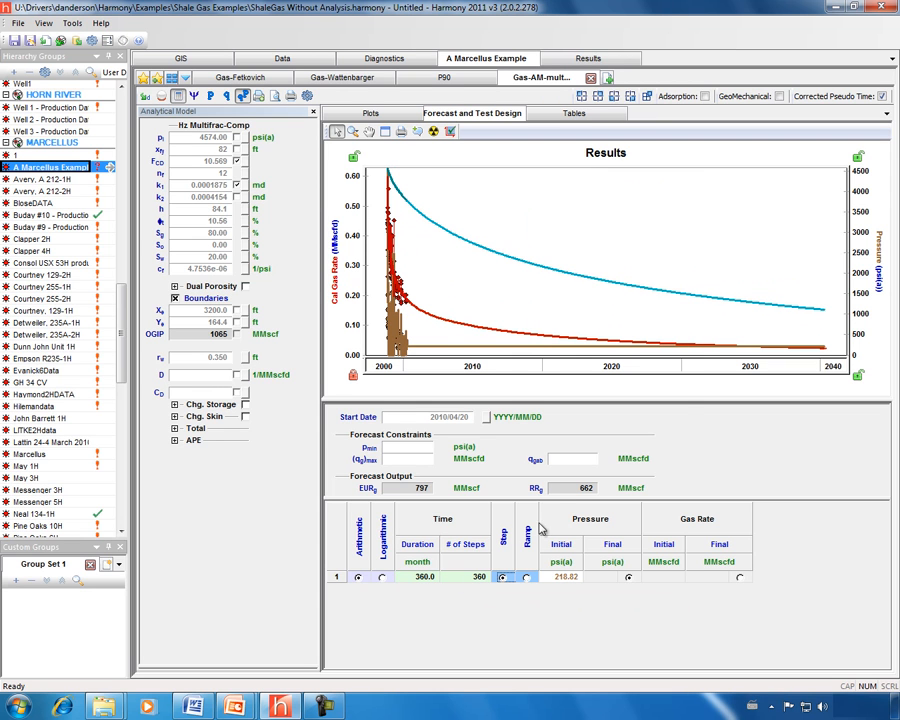
left_click(563, 461)
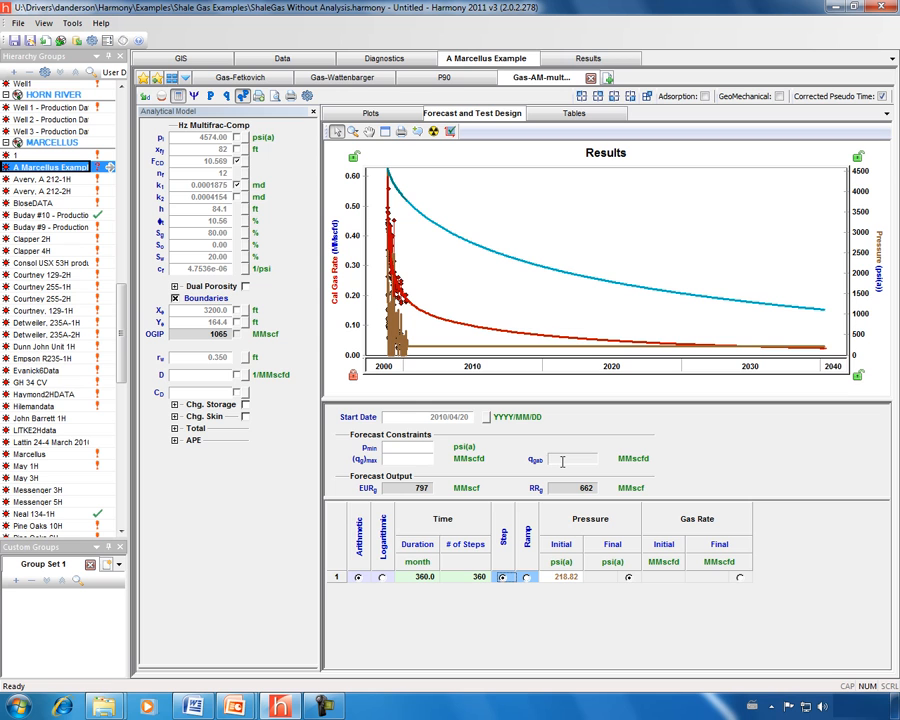
key("Return")
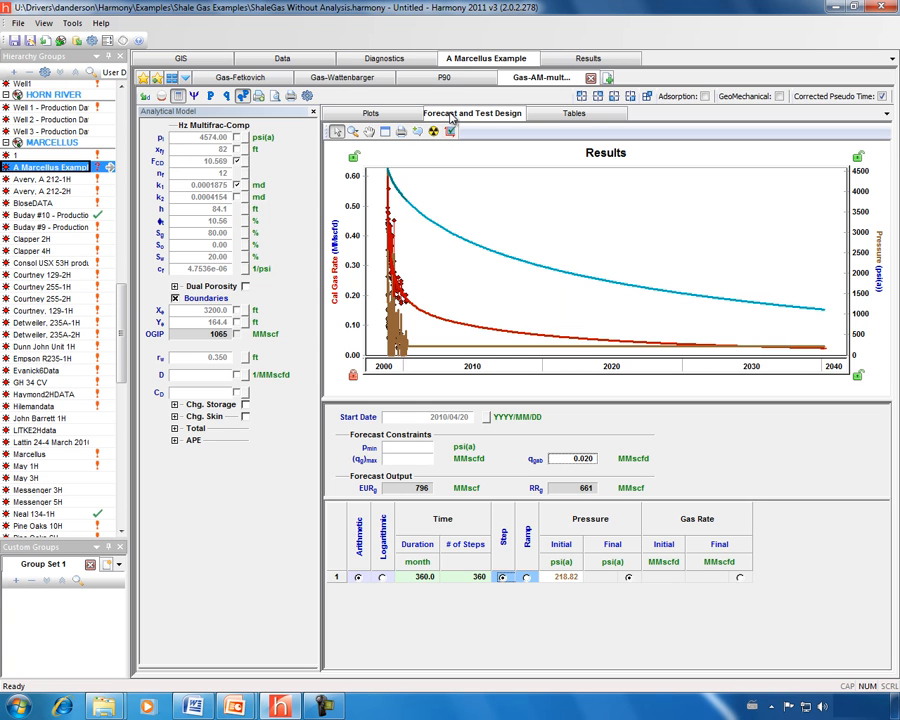
Set the final forecast rate qf of the P90 unconventional reservoir analysis to 0.02 MMscfd.
left_click(445, 77)
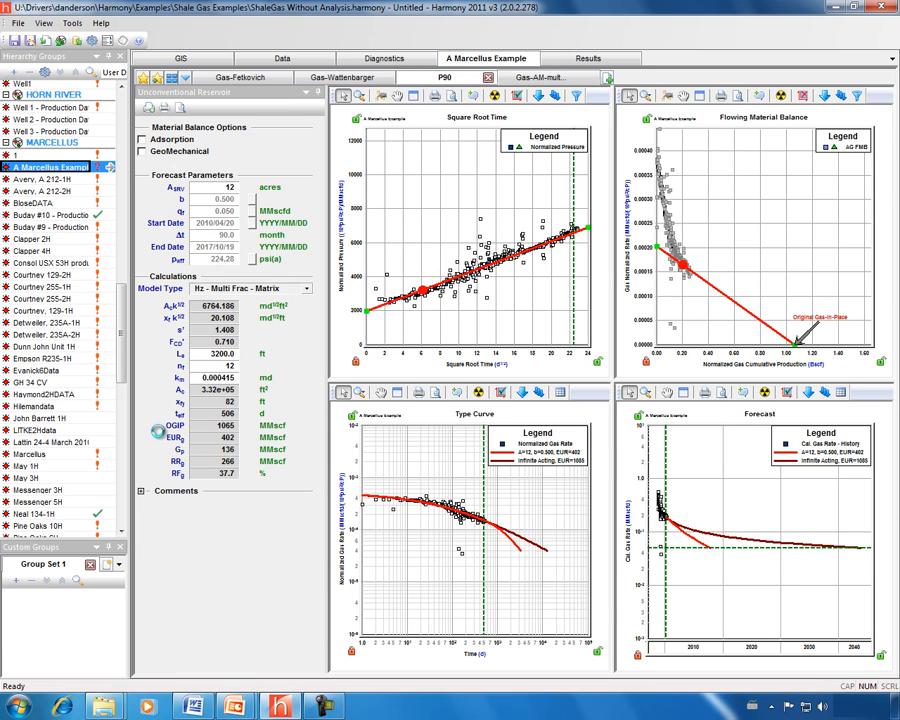
left_click(215, 210)
left_click(216, 211)
left_click_drag(216, 211, 185, 211)
type("0.02")
key("Tab")
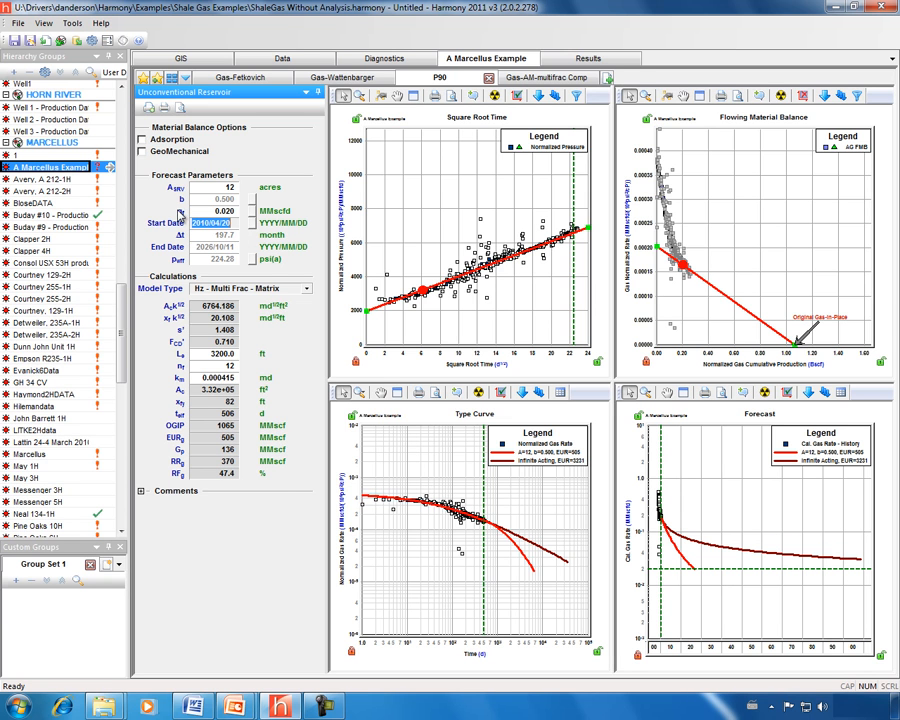
Rename the Gas-AM-multifrac Comp worksheet as P90 - Analytical.
left_click(523, 78)
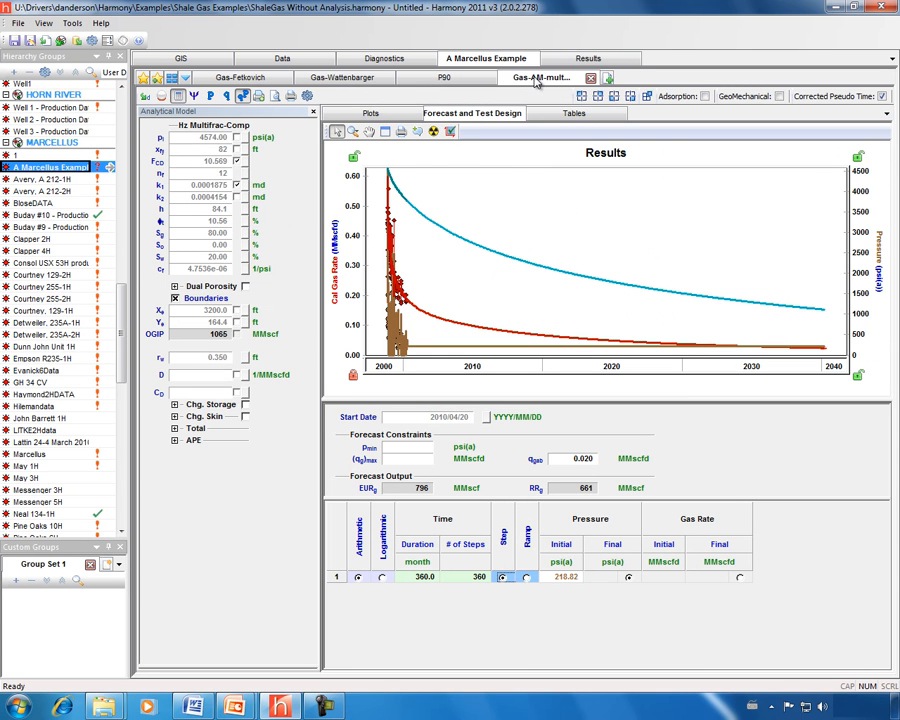
right_click(537, 82)
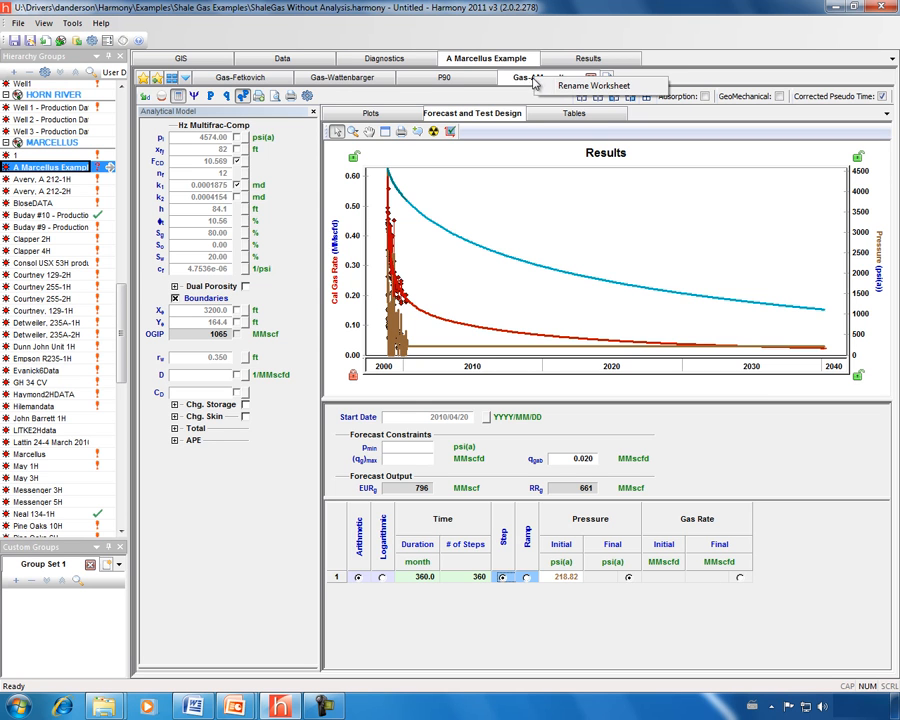
left_click(566, 85)
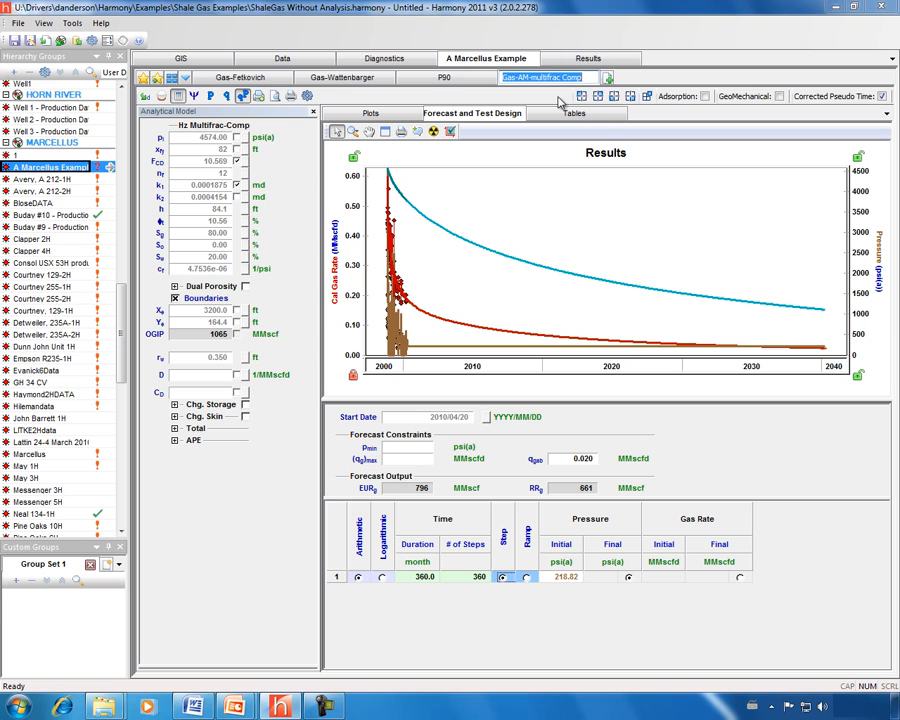
type("P90 - Analytical")
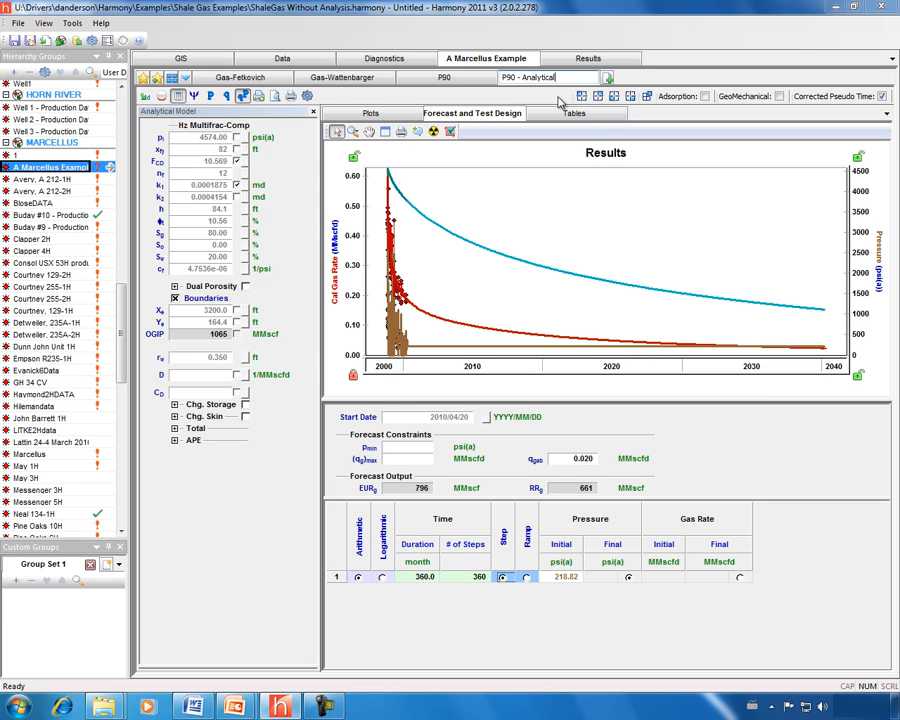
key("Return")
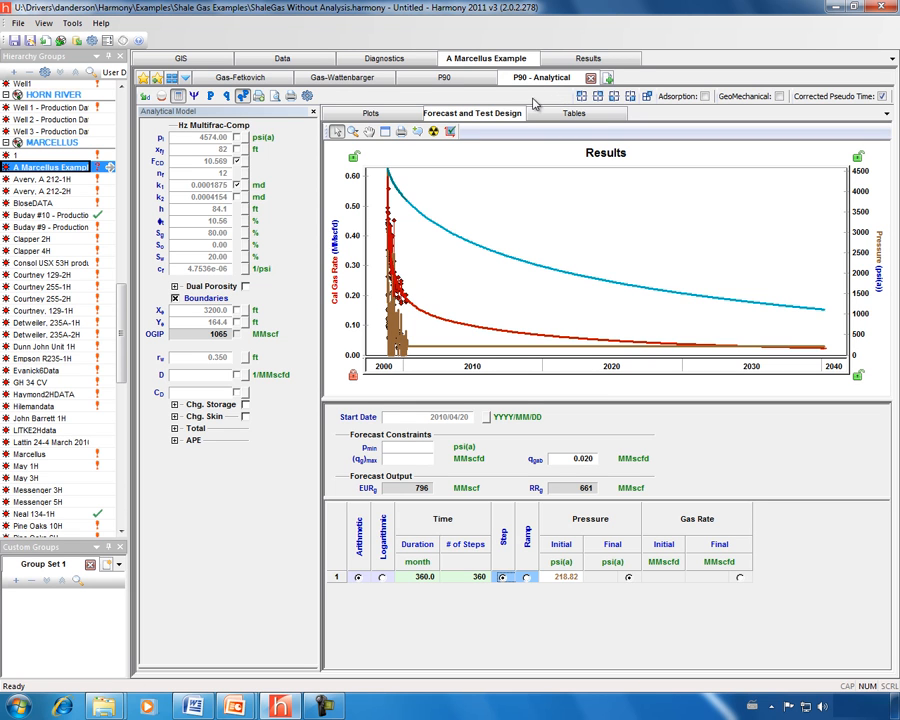
Create a Decline analysis of Gas Rate vs. Cumulative Gas.
left_click(607, 79)
left_click(177, 183)
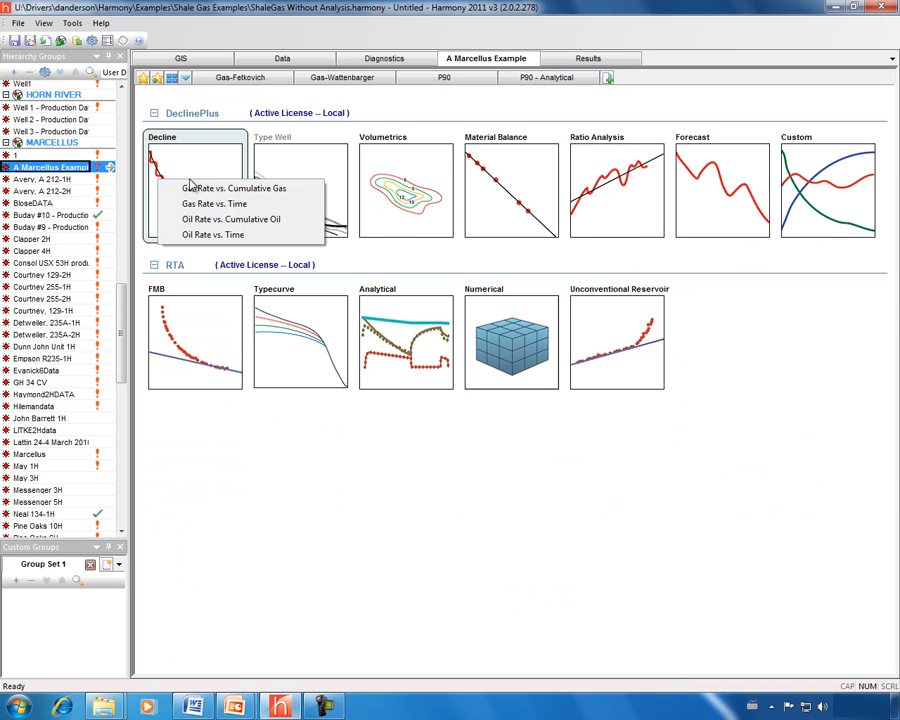
left_click(211, 185)
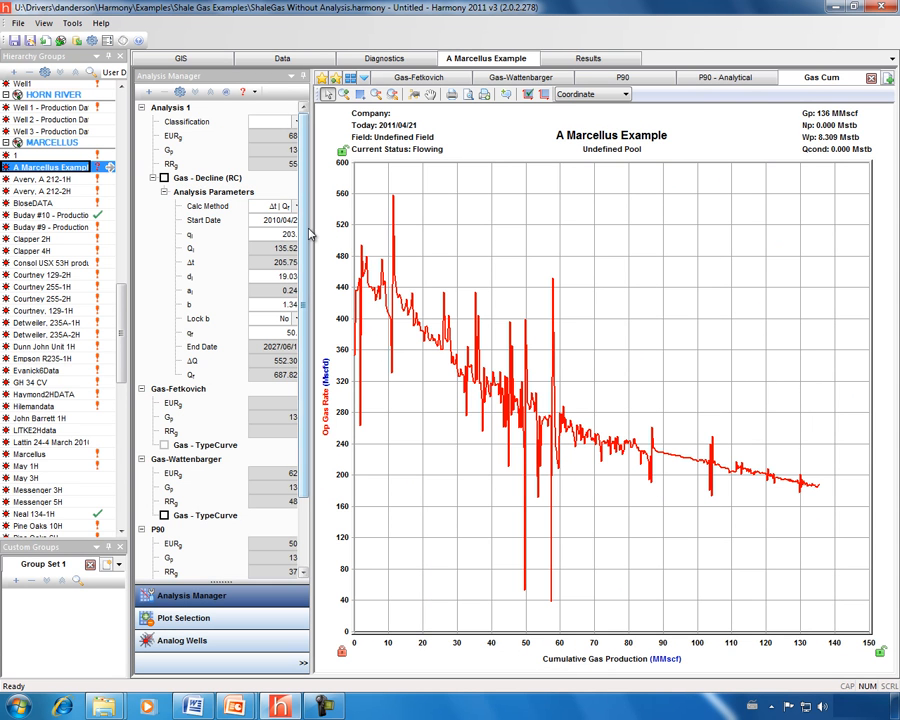
Plot the P90 - Analytical and P90 Unconventional Reservoir forecasts and extend the cumulative gas axis to 1150 MMscf.
left_click_drag(306, 238, 304, 323)
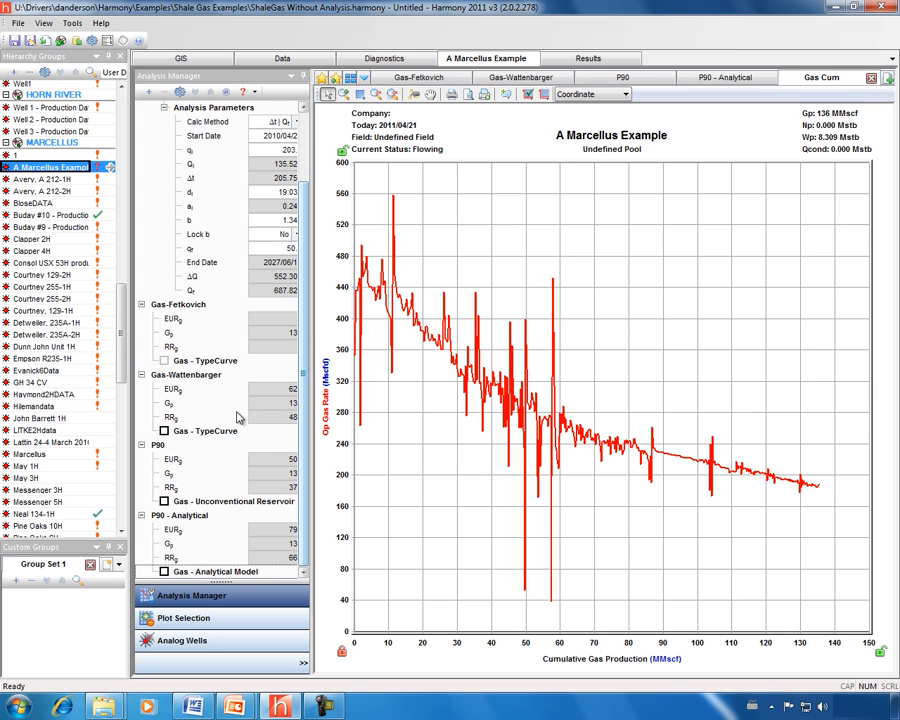
left_click(164, 572)
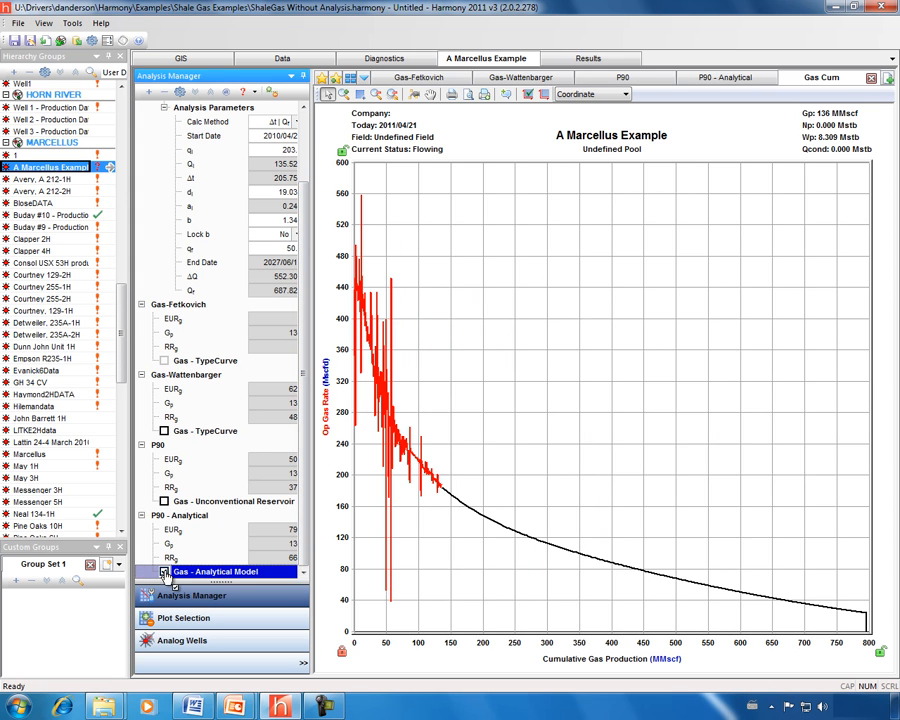
left_click(164, 501)
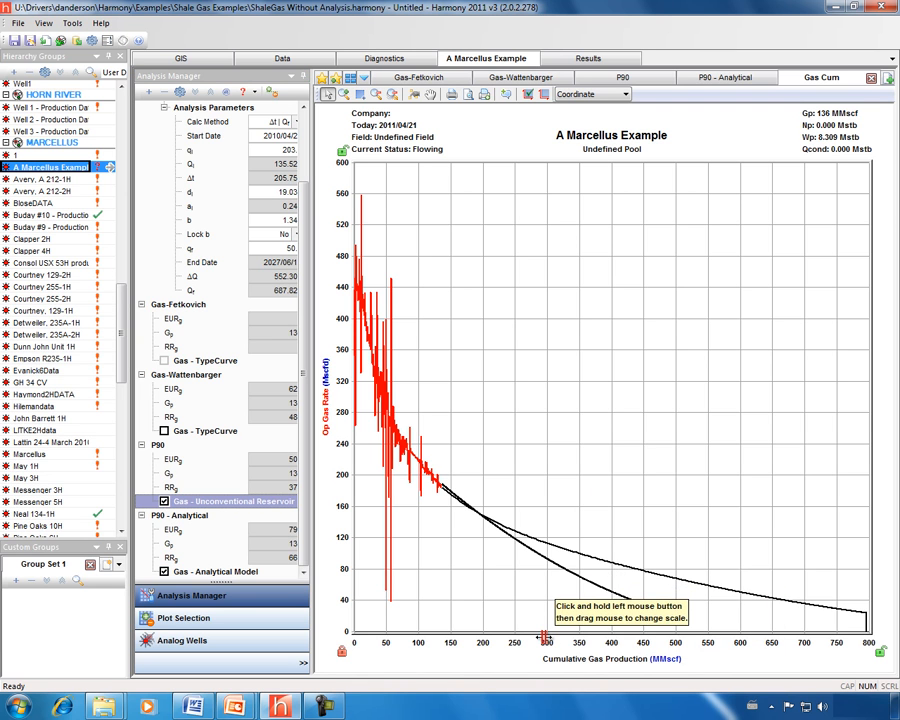
left_click_drag(541, 637, 505, 641)
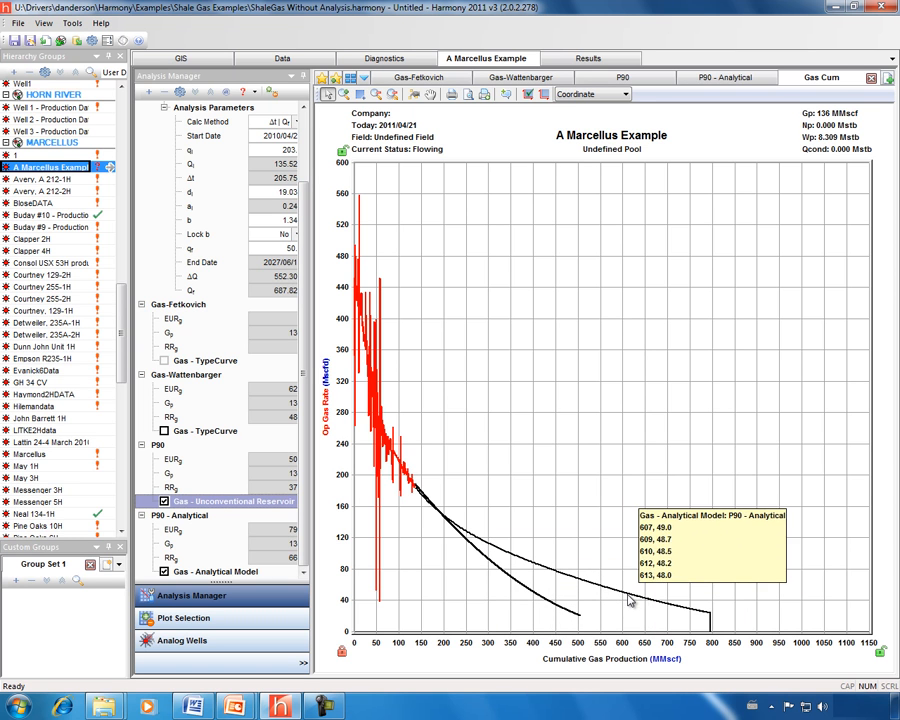
Show the Gas - Decline (RC) curve of Analysis 1 and lower its starting point to about 190 Mscfd.
scroll(307, 310, "up", 2)
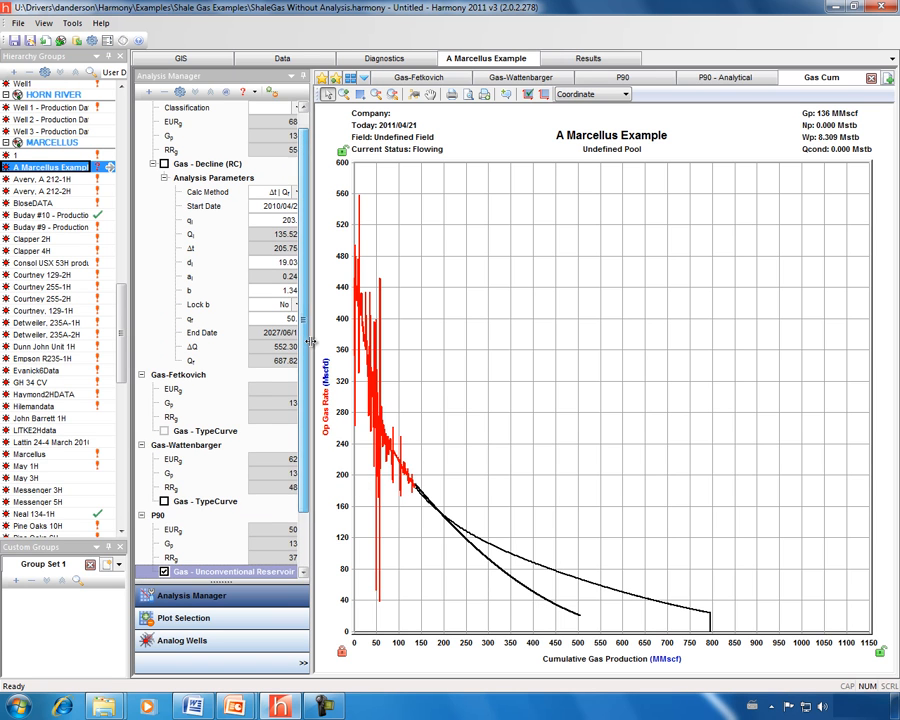
scroll(307, 313, "up", 1)
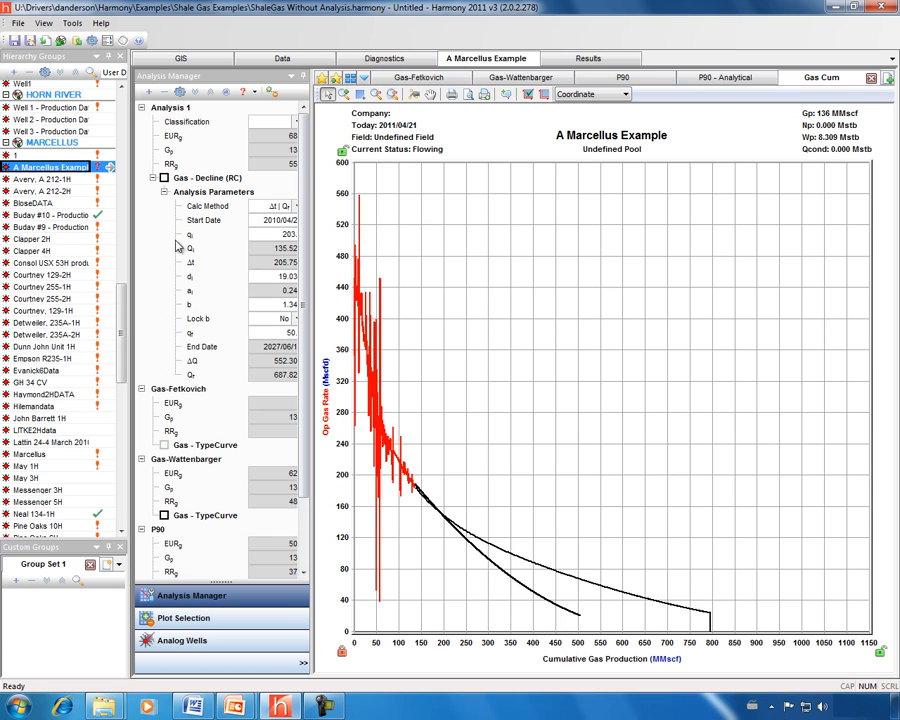
left_click(164, 178)
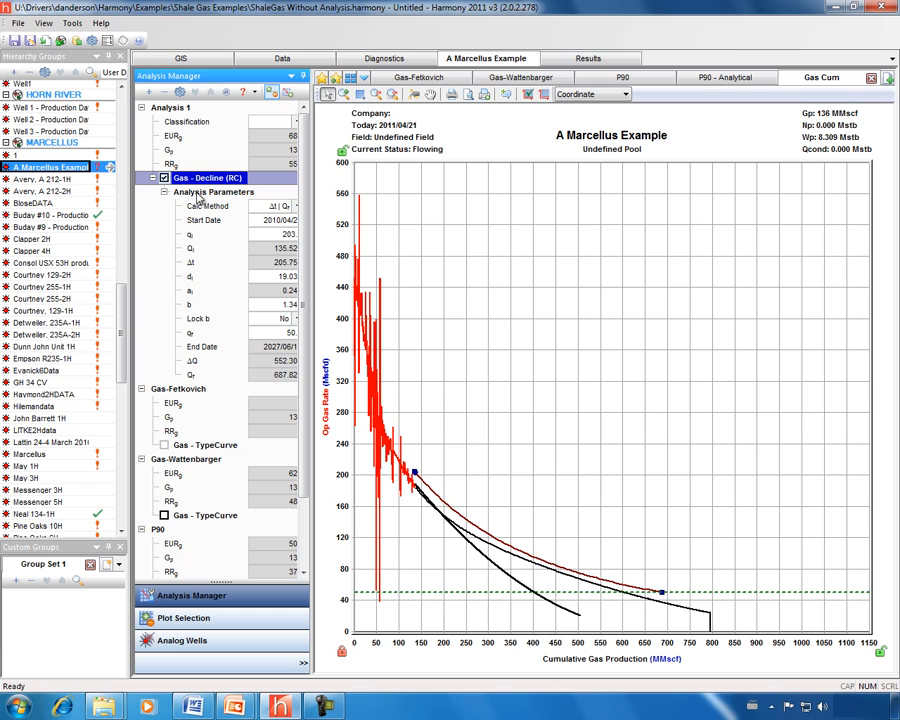
mouse_move(516, 549)
left_mouse_down()
mouse_move(510, 554)
mouse_move(528, 556)
mouse_move(512, 546)
left_mouse_up()
mouse_move(416, 473)
left_mouse_down()
mouse_move(415, 464)
mouse_move(411, 490)
mouse_move(420, 491)
left_mouse_up()
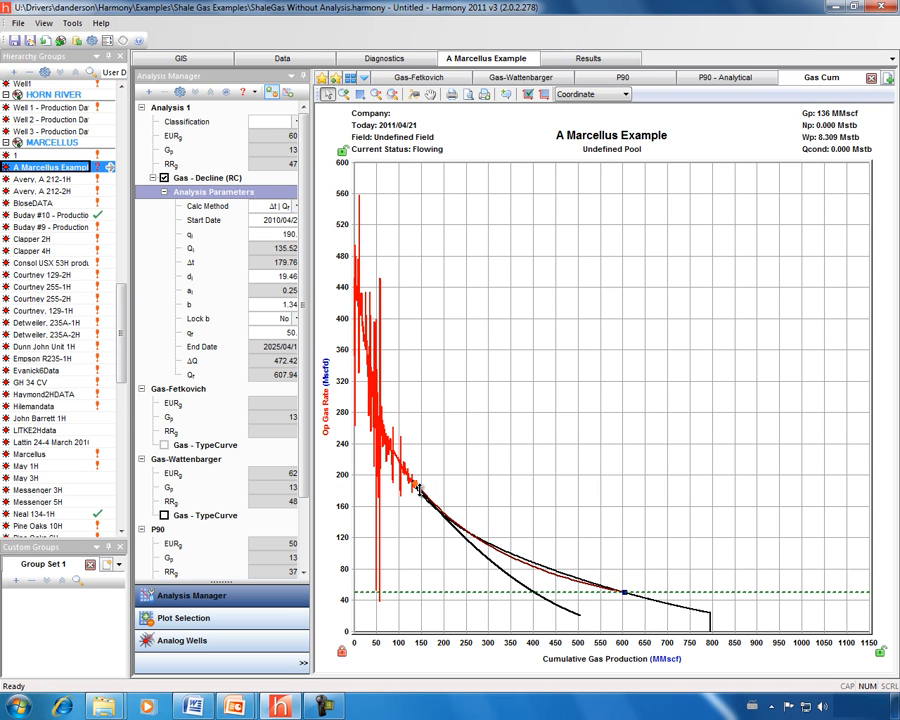
Set the decline's final rate qf to 20 Mscfd.
left_click(288, 334)
type("20")
key("Return")
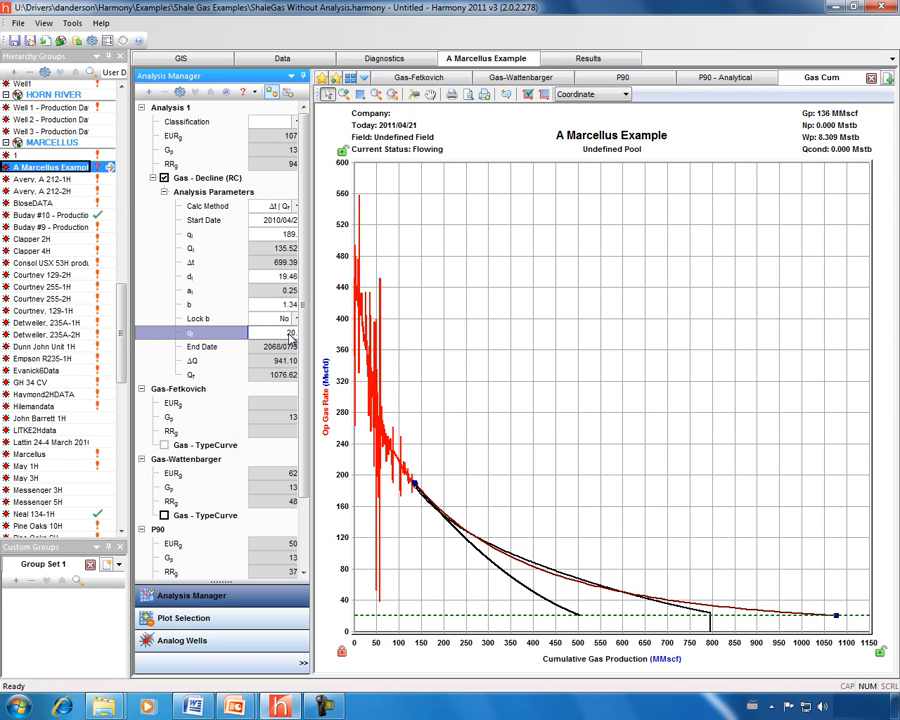
Reshape the decline curve towards the analytical forecast, with b about 0.96 and di about 17.65, and rescale the cumulative axis to 950 MMscf.
left_click(828, 616)
left_click_drag(828, 616, 540, 568)
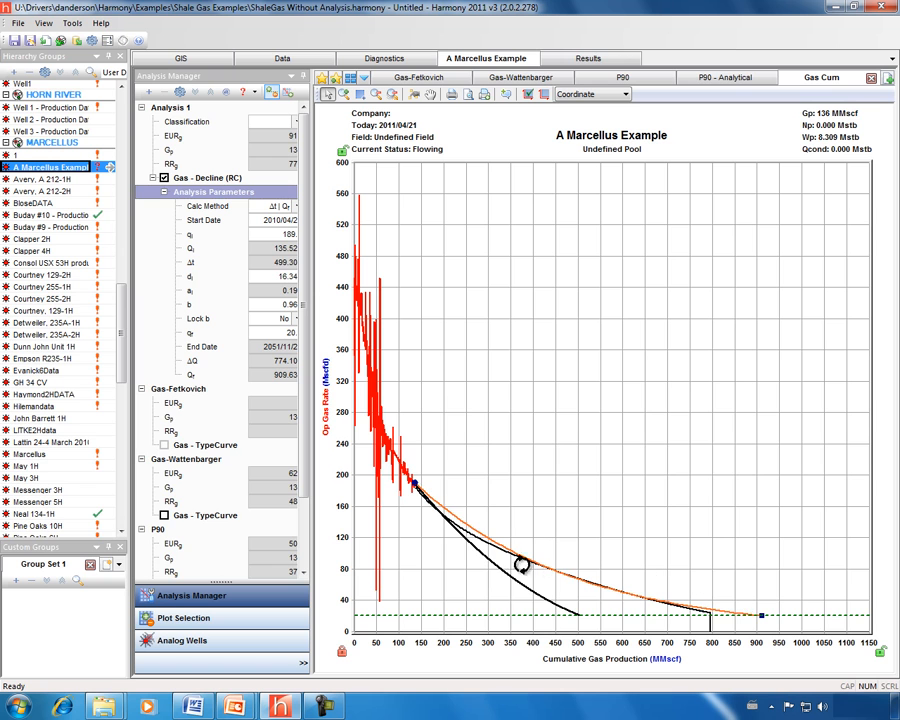
left_click_drag(426, 492, 432, 496)
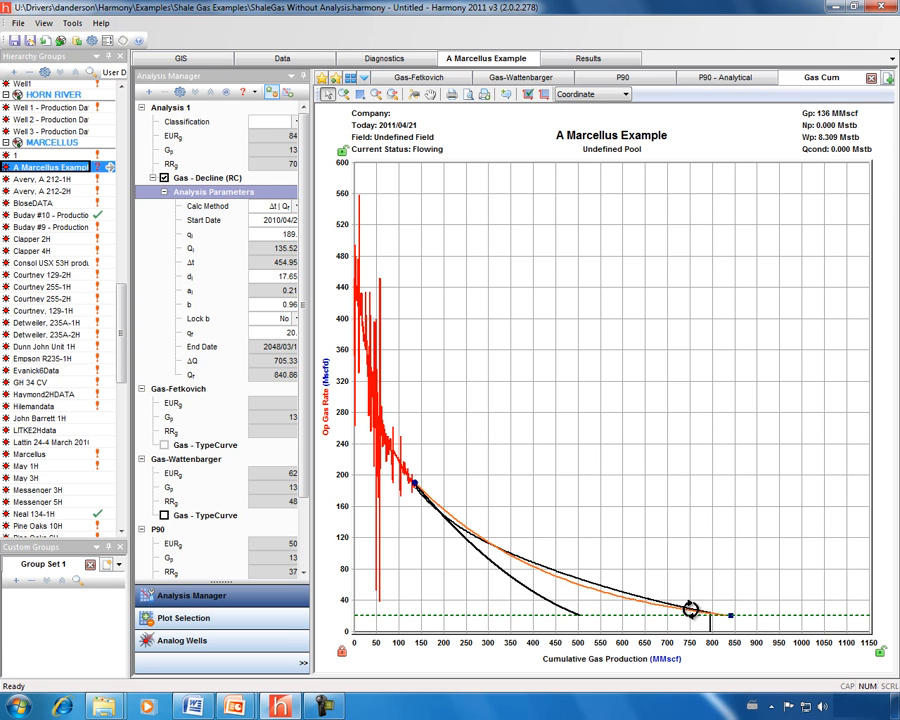
left_click_drag(629, 647, 688, 648)
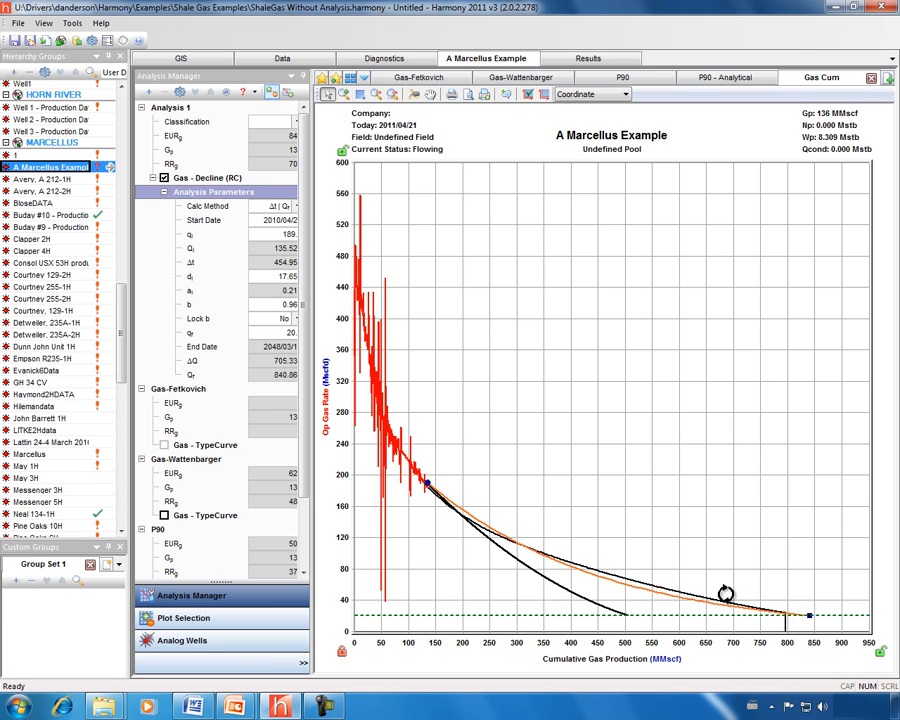